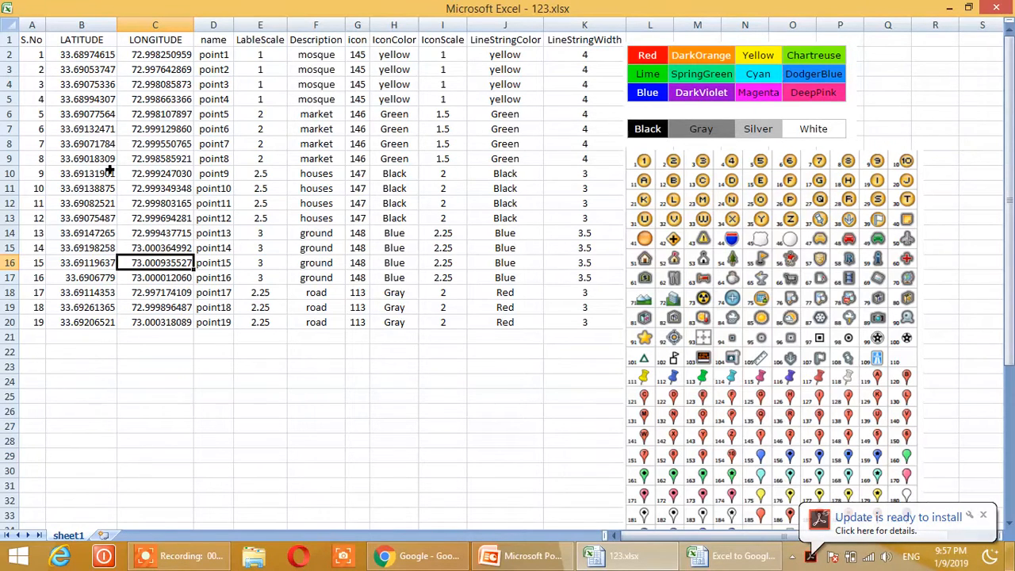
- Review the LATITUDE, LONGITUDE, name, LableScale and Description columns for all points in the 123.xlsx table
{"action": "left_click_drag", "start_coordinate": [87, 54], "coordinate": [186, 324]}
{"action": "left_click", "coordinate": [163, 367]}
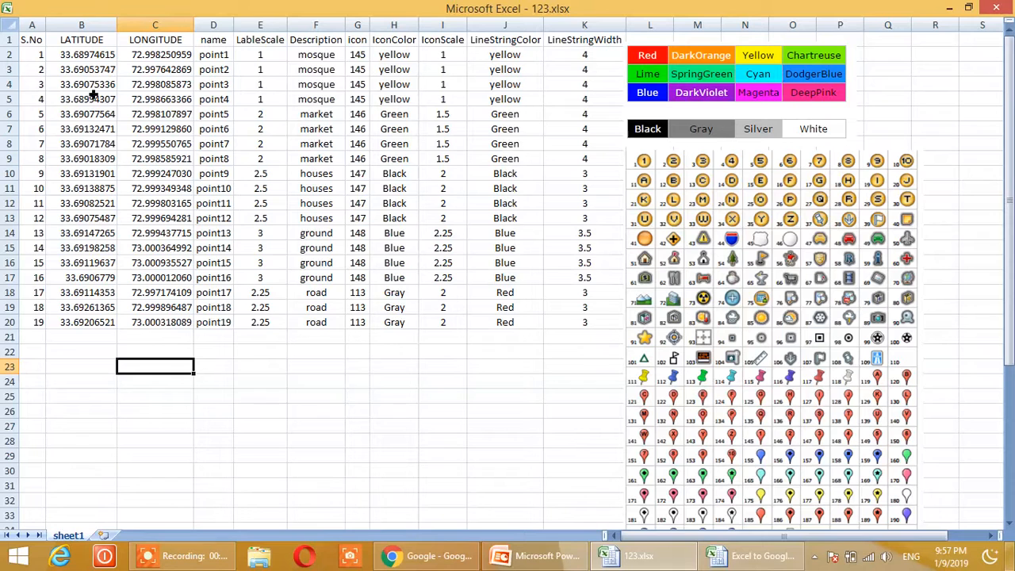
{"action": "left_click_drag", "start_coordinate": [95, 55], "coordinate": [91, 314]}
{"action": "left_click_drag", "start_coordinate": [170, 56], "coordinate": [178, 306]}
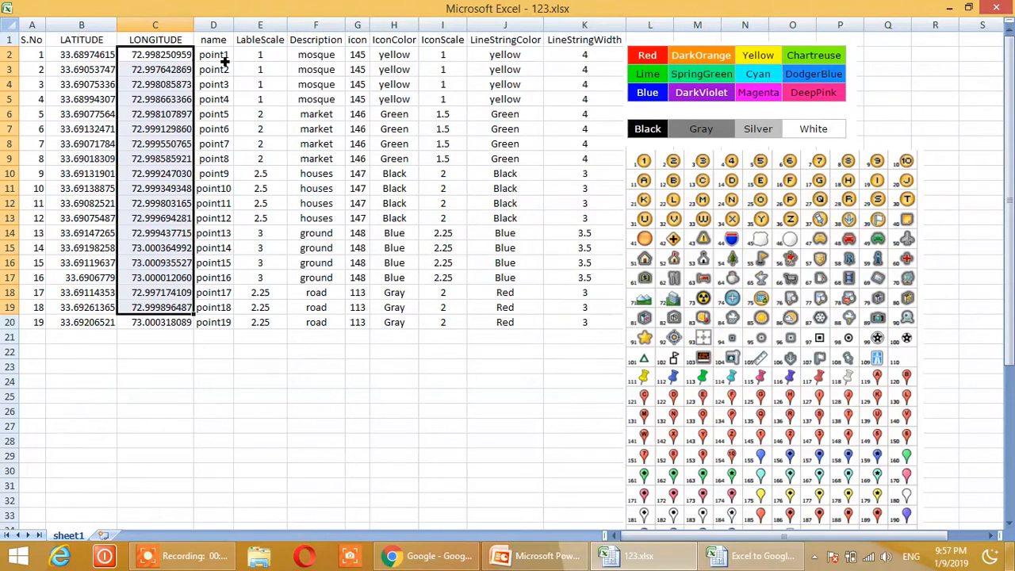
{"action": "left_click", "coordinate": [225, 58]}
{"action": "left_click_drag", "start_coordinate": [225, 57], "coordinate": [226, 325]}
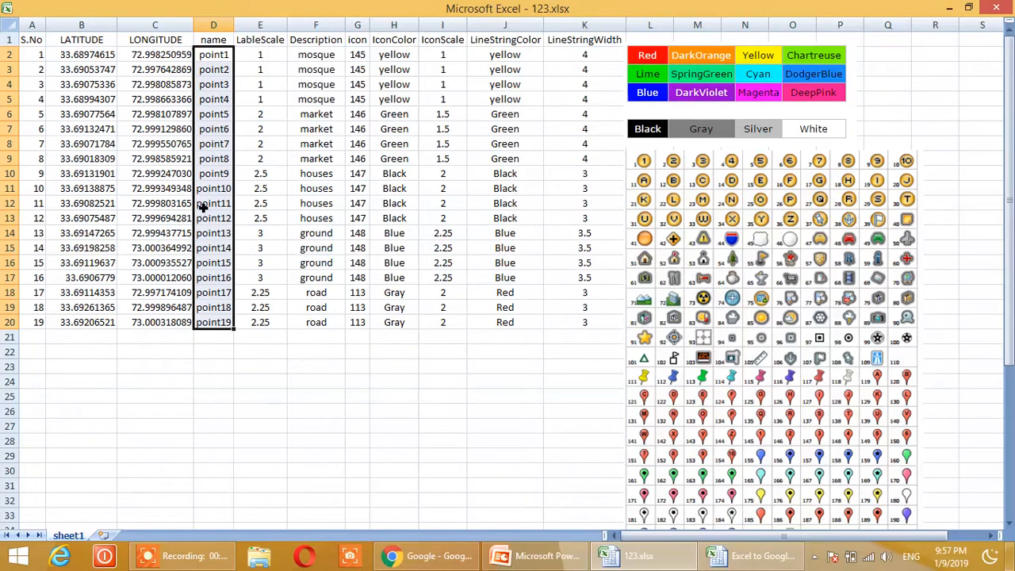
{"action": "left_click_drag", "start_coordinate": [261, 63], "coordinate": [270, 330]}
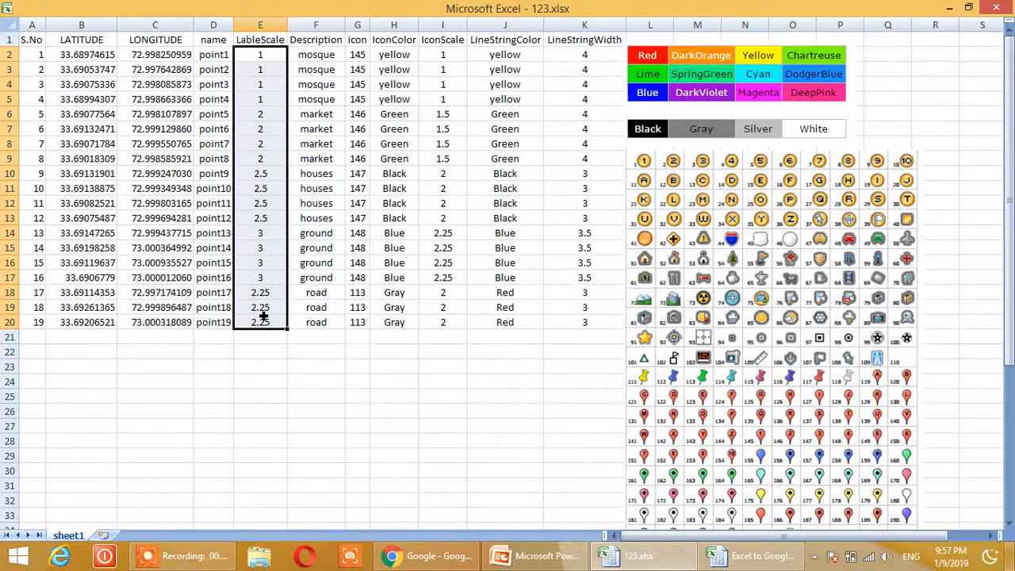
{"action": "left_click_drag", "start_coordinate": [329, 55], "coordinate": [324, 100]}
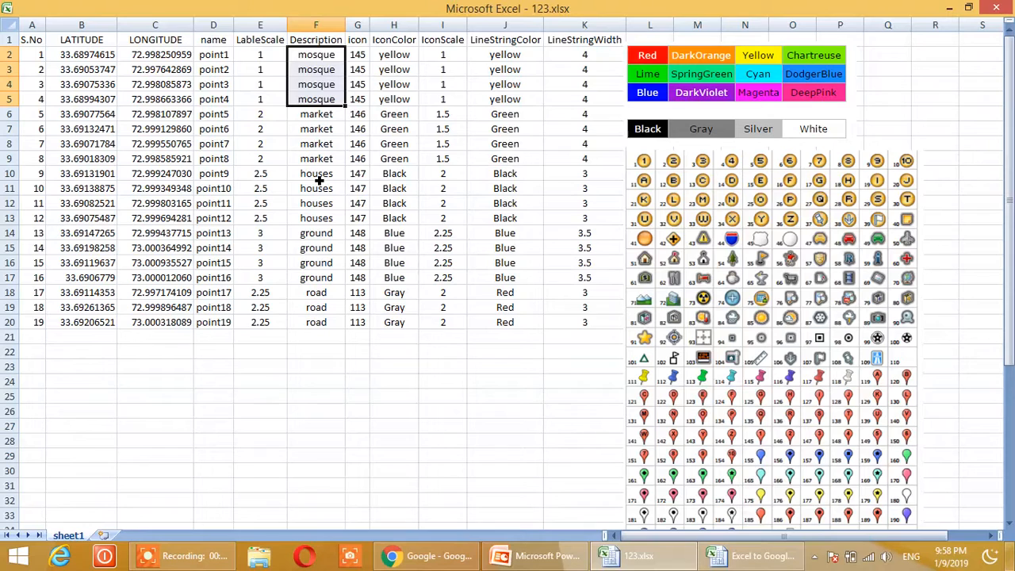
{"action": "left_click_drag", "start_coordinate": [319, 56], "coordinate": [325, 323]}
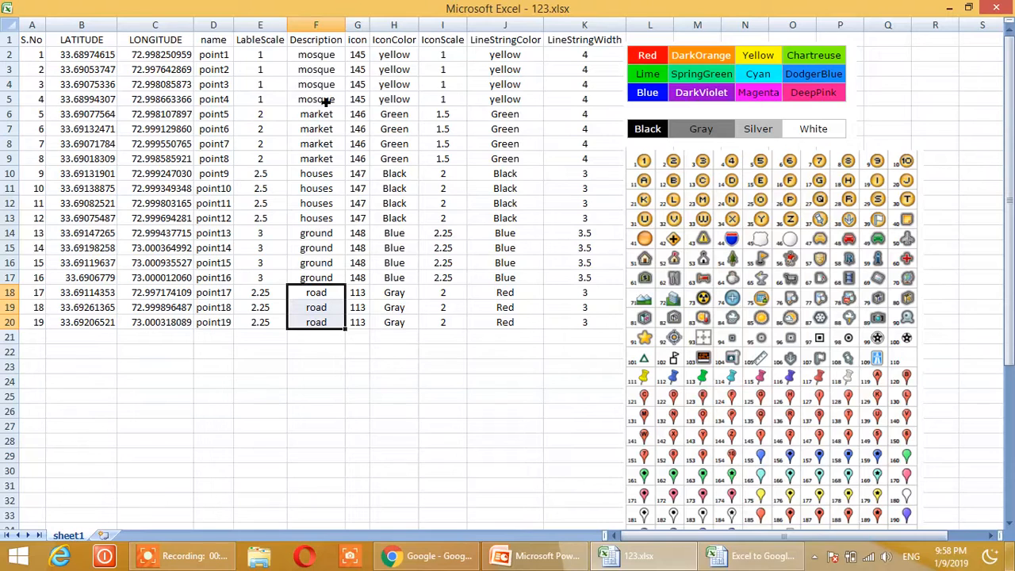
- Examine the icon numbers and the IconColor entries of each point group alongside the icon and colour charts
{"action": "left_click_drag", "start_coordinate": [356, 56], "coordinate": [358, 293]}
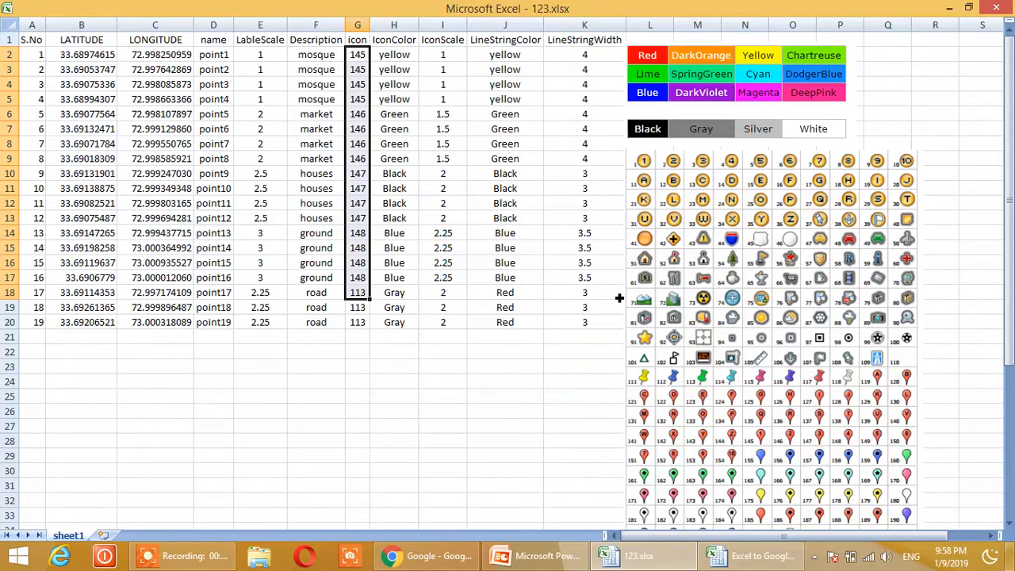
{"action": "left_click", "coordinate": [363, 84]}
{"action": "left_click", "coordinate": [359, 55]}
{"action": "left_click", "coordinate": [361, 69]}
{"action": "left_click", "coordinate": [365, 101]}
{"action": "left_click", "coordinate": [366, 115]}
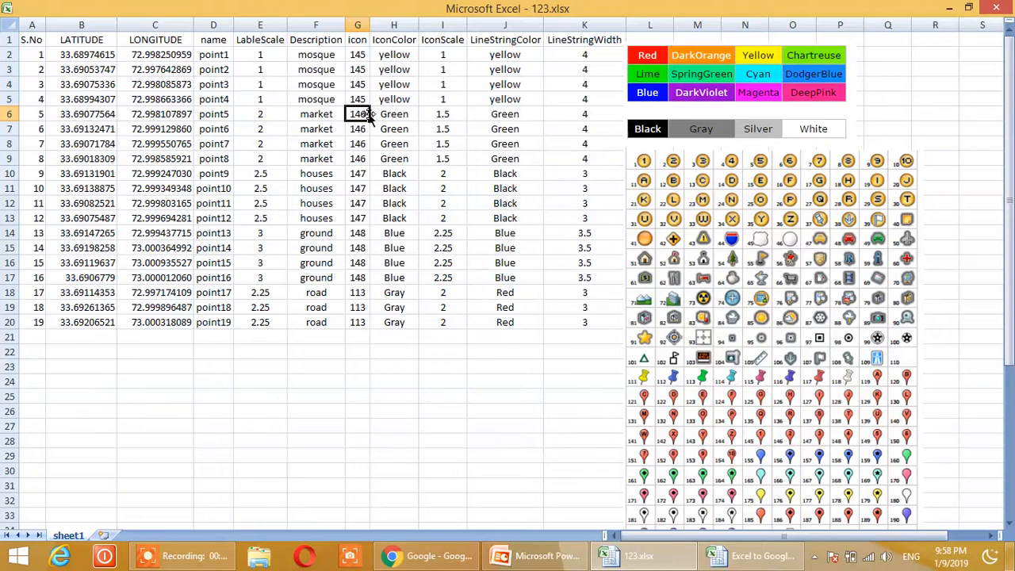
{"action": "left_click", "coordinate": [364, 57]}
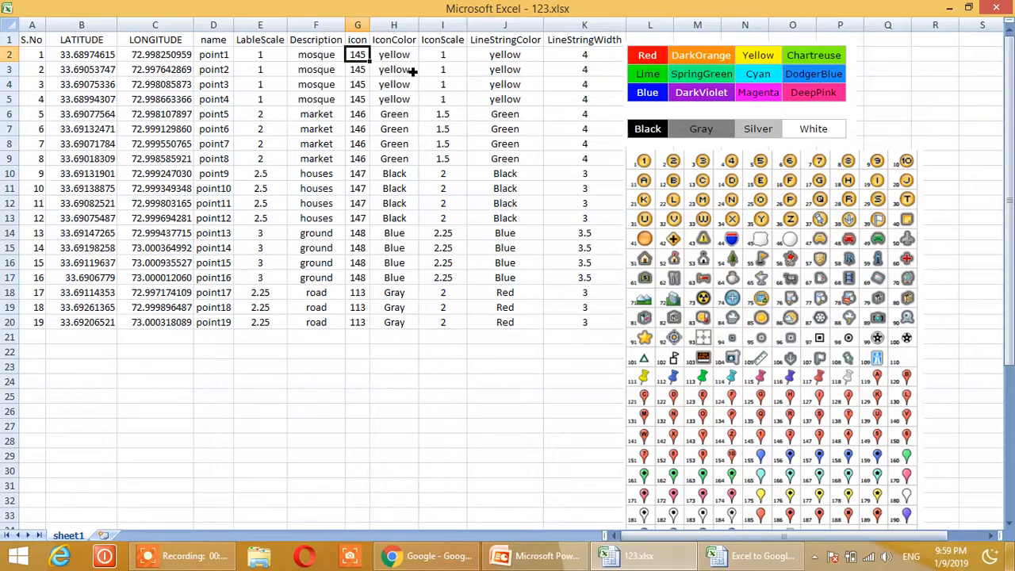
{"action": "key", "text": "Right"}
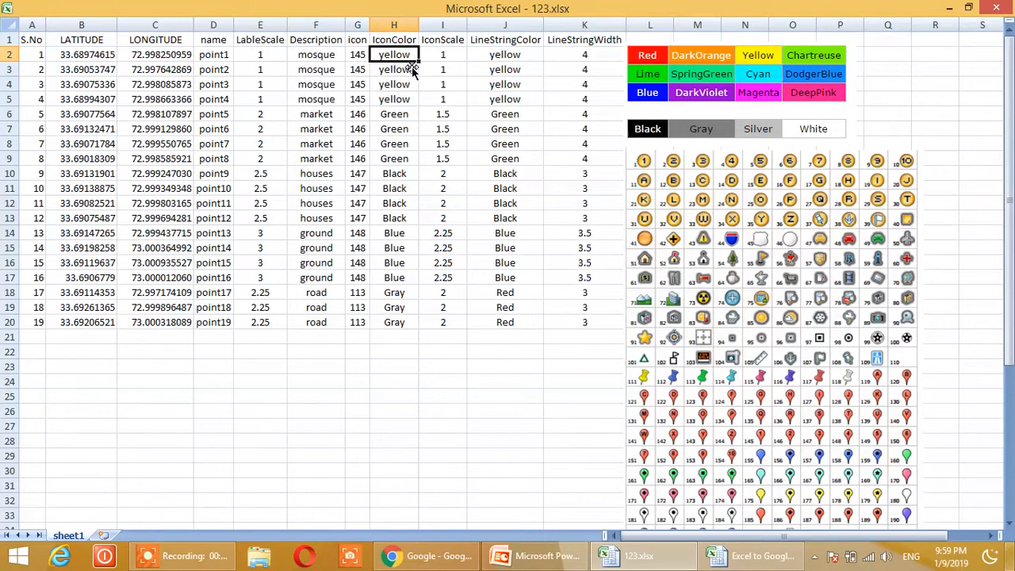
{"action": "left_click_drag", "start_coordinate": [406, 59], "coordinate": [405, 103]}
{"action": "left_click_drag", "start_coordinate": [405, 116], "coordinate": [413, 324]}
{"action": "left_click", "coordinate": [410, 236]}
- Set the IconColor of the three road points, point17 to point19, to Red
{"action": "left_click", "coordinate": [411, 295]}
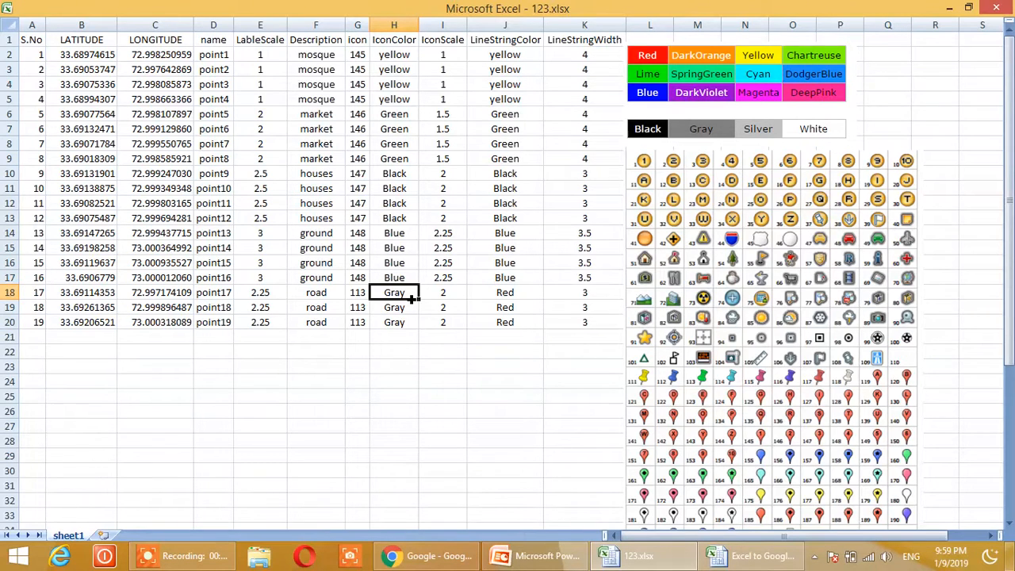
{"action": "type", "text": "Red"}
{"action": "key", "text": "Return"}
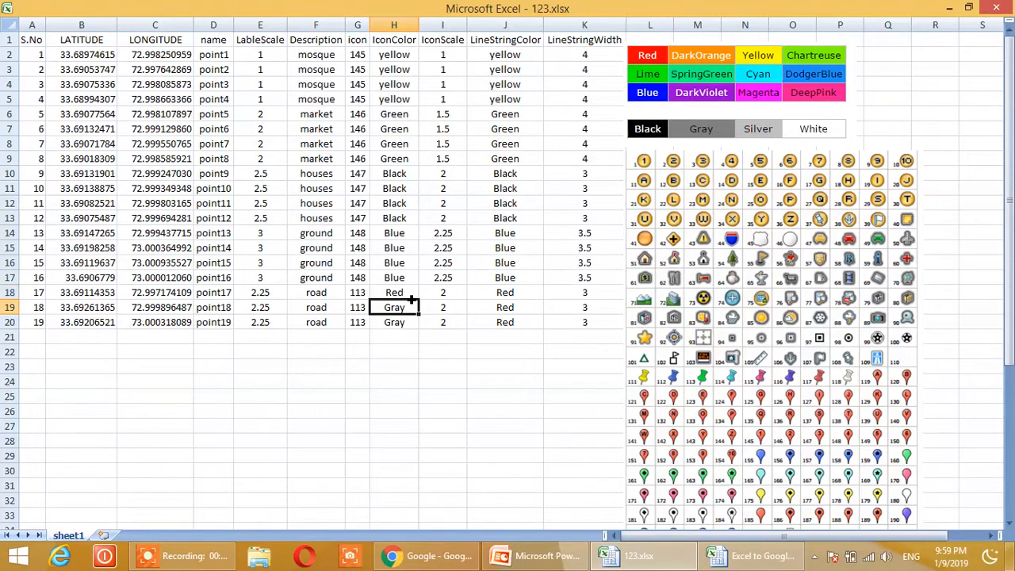
{"action": "type", "text": "Red"}
{"action": "key", "text": "Return"}
{"action": "type", "text": "Red"}
{"action": "key", "text": "Return"}
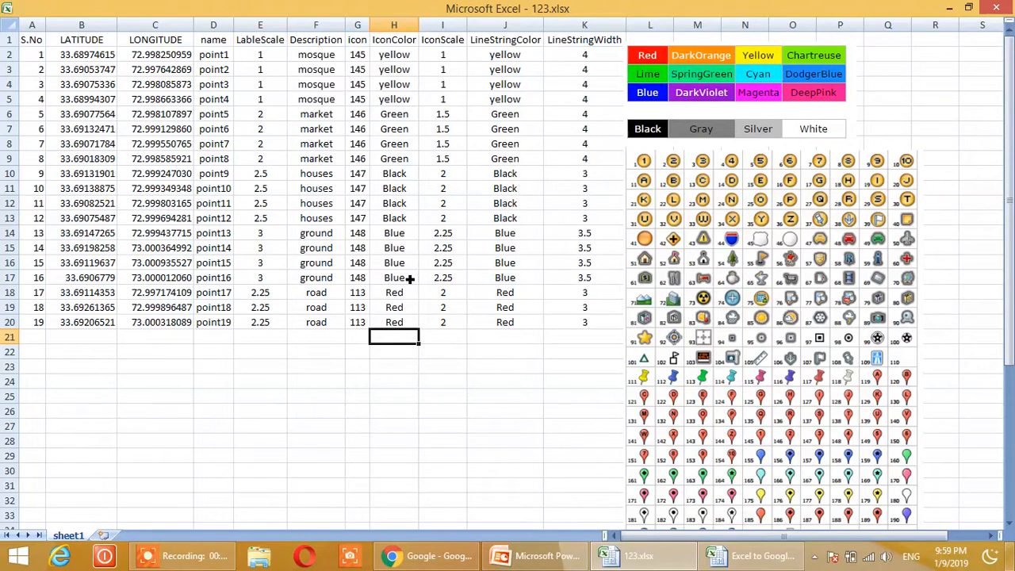
- Compare the IconScale column with LableScale, and check the LineStringColor entries against the point names and descriptions
{"action": "left_click_drag", "start_coordinate": [454, 60], "coordinate": [442, 322]}
{"action": "left_click", "coordinate": [458, 85]}
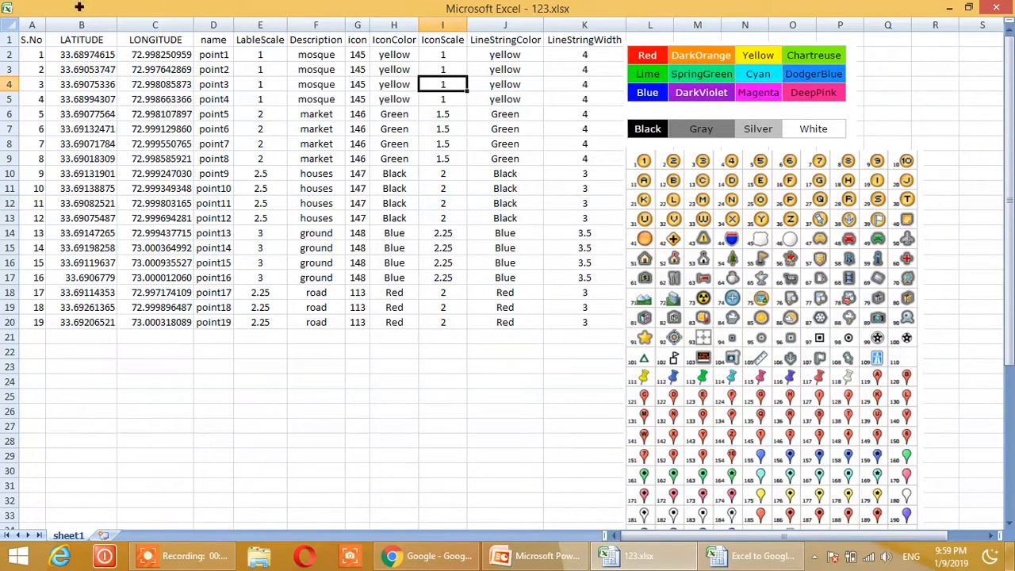
{"action": "left_click_drag", "start_coordinate": [285, 57], "coordinate": [272, 325]}
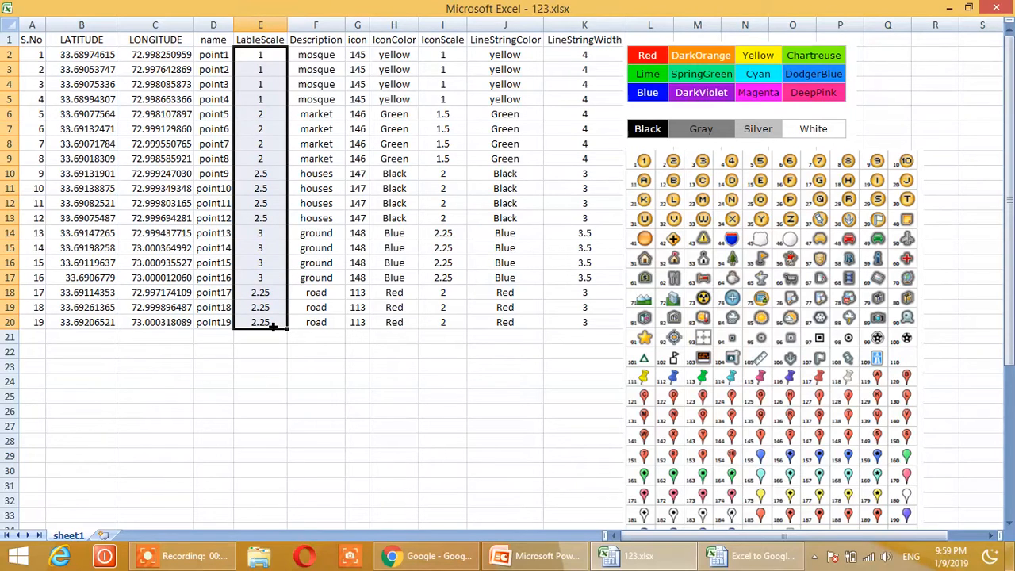
{"action": "left_click", "coordinate": [451, 46]}
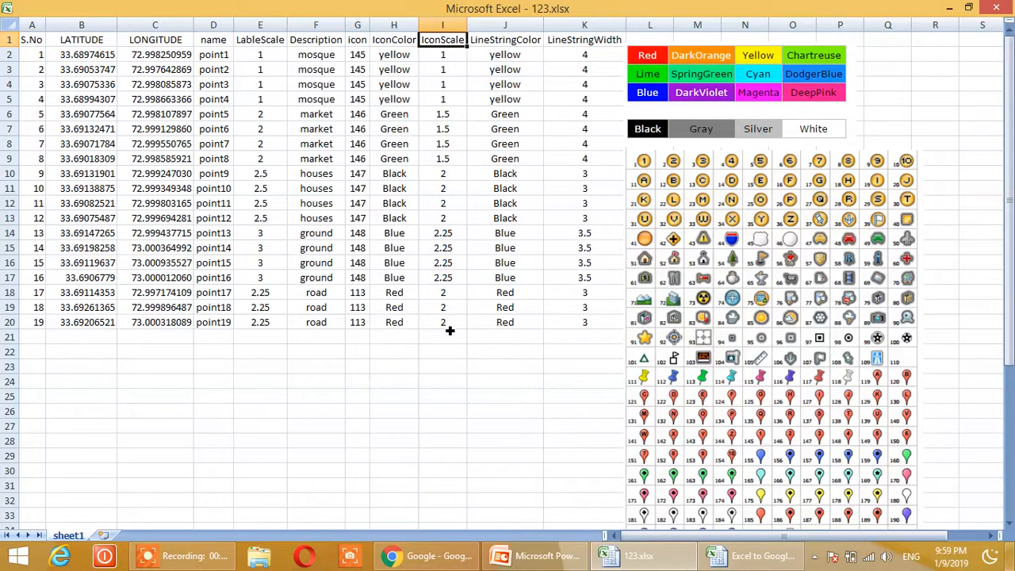
{"action": "left_click", "coordinate": [512, 57]}
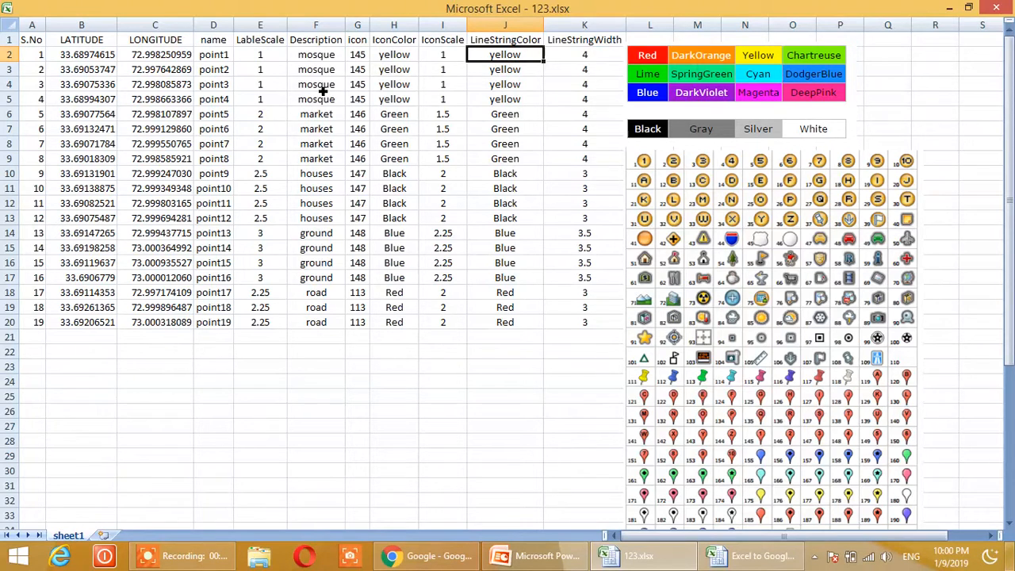
{"action": "left_click_drag", "start_coordinate": [214, 58], "coordinate": [229, 103]}
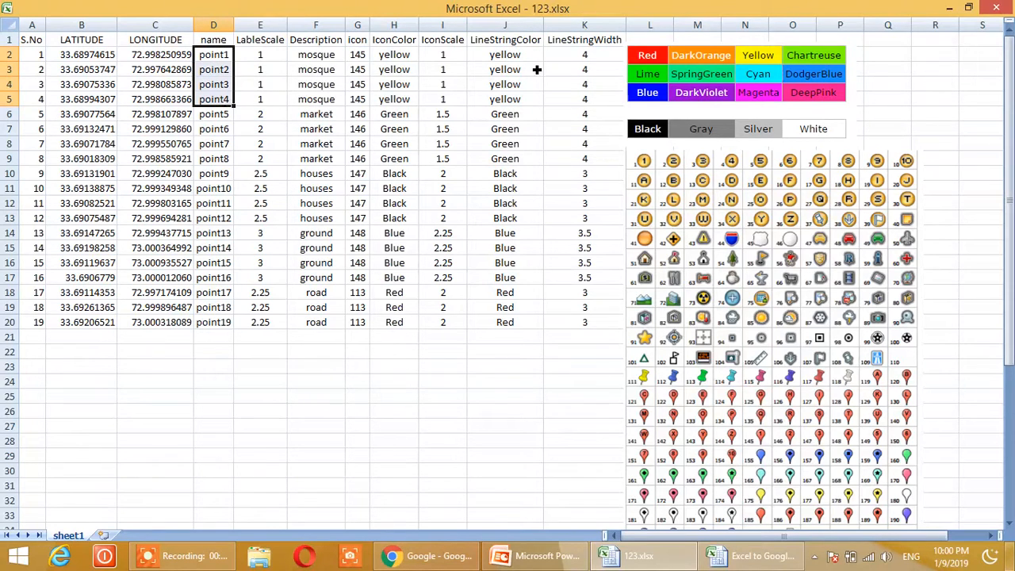
{"action": "left_click_drag", "start_coordinate": [521, 59], "coordinate": [537, 218]}
{"action": "left_click", "coordinate": [529, 176]}
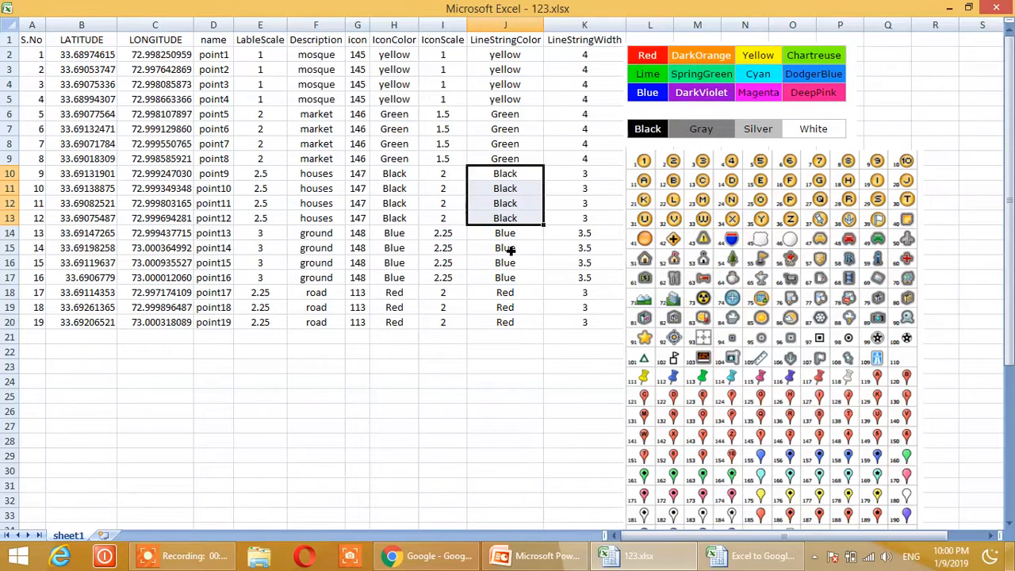
{"action": "left_click_drag", "start_coordinate": [311, 57], "coordinate": [314, 101]}
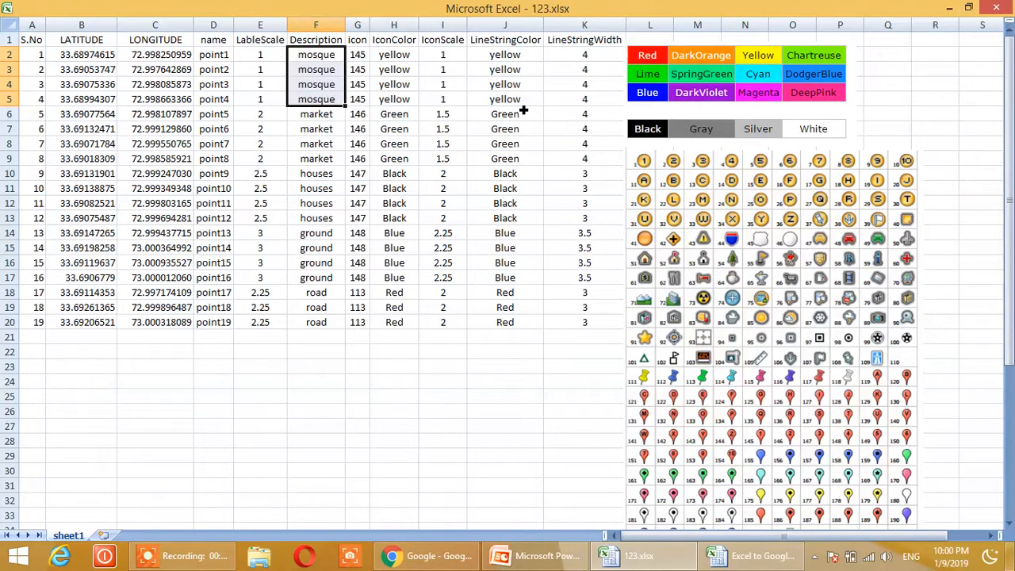
- Review the LineStringWidth values assigned to each group of points
{"action": "left_click_drag", "start_coordinate": [590, 61], "coordinate": [594, 316]}
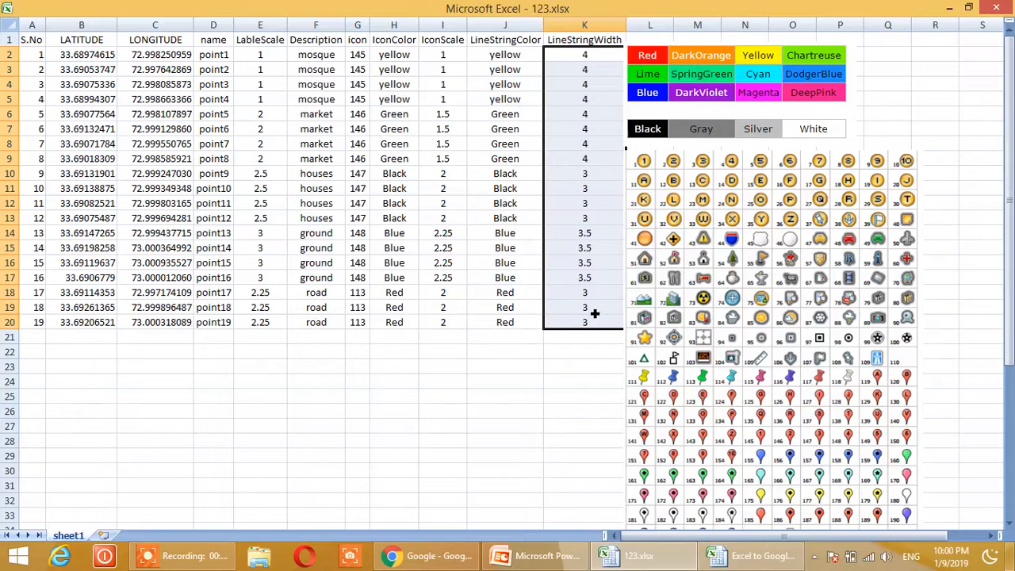
{"action": "left_click_drag", "start_coordinate": [606, 60], "coordinate": [611, 191]}
{"action": "left_click_drag", "start_coordinate": [599, 232], "coordinate": [604, 328]}
{"action": "left_click_drag", "start_coordinate": [606, 54], "coordinate": [580, 364]}
{"action": "left_click_drag", "start_coordinate": [585, 54], "coordinate": [566, 373]}
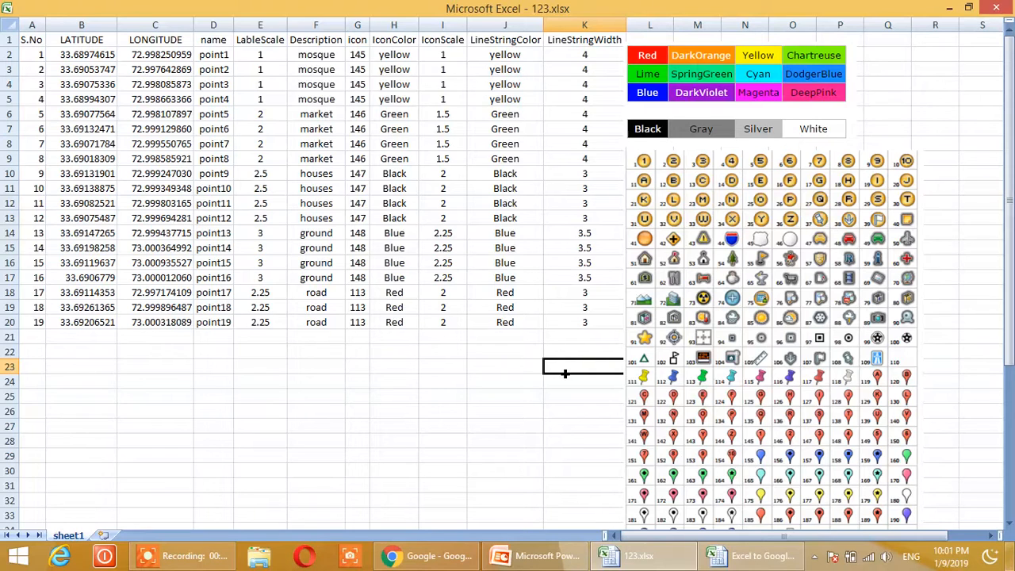
{"action": "left_click", "coordinate": [435, 210]}
{"action": "left_click", "coordinate": [414, 251]}
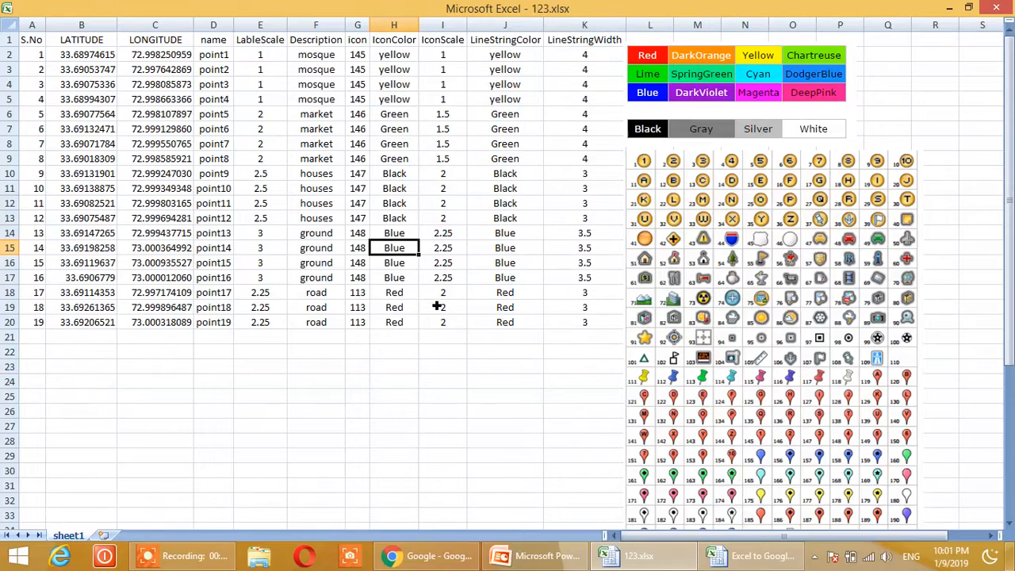
- Switch between 123.xlsx and Excel to Google Earth.xlsx to compare their layouts, checking the S.No column, and end in Excel to Google Earth.xlsx
{"action": "left_click", "coordinate": [639, 555]}
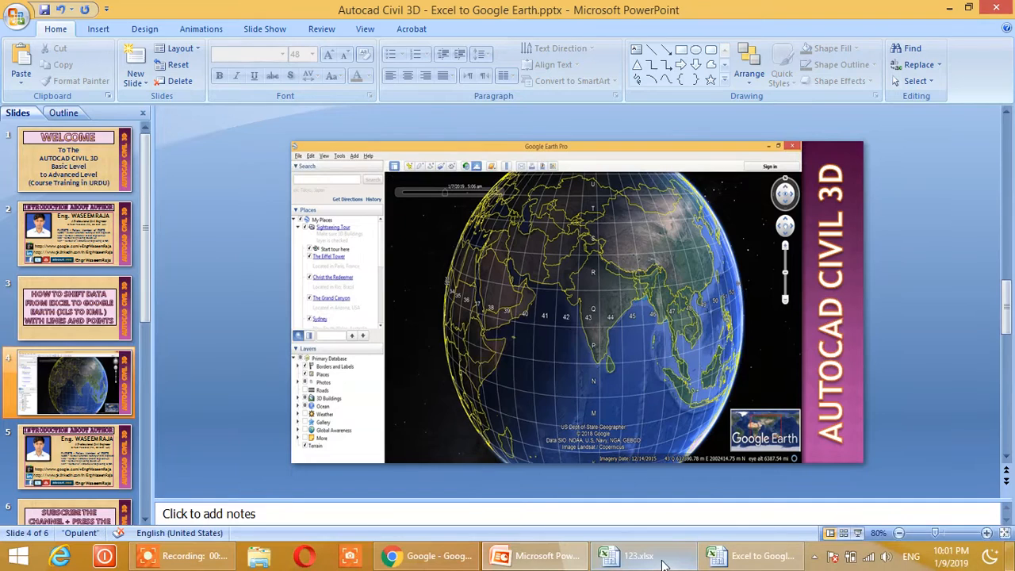
{"action": "left_click", "coordinate": [705, 553]}
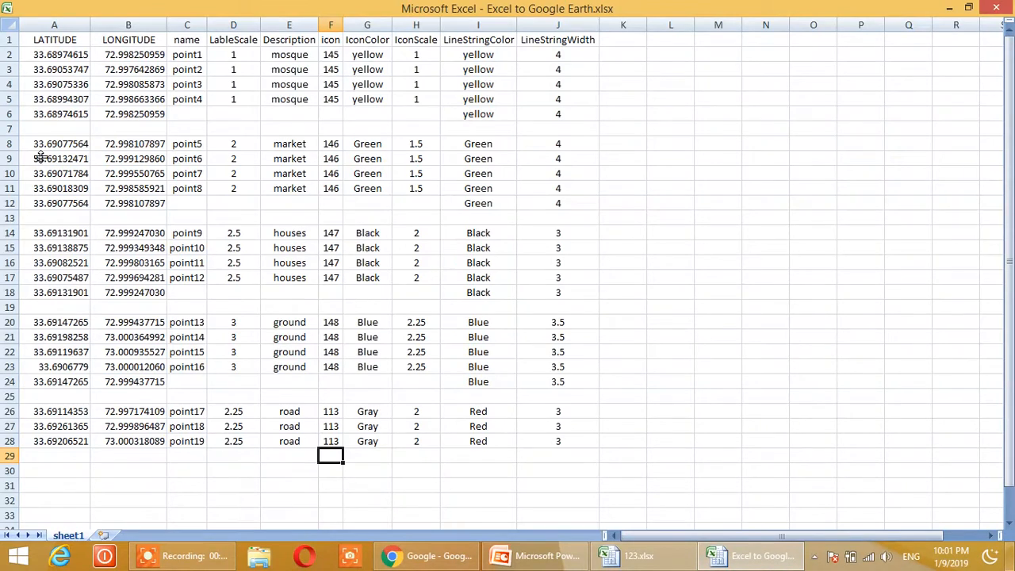
{"action": "left_click", "coordinate": [78, 101]}
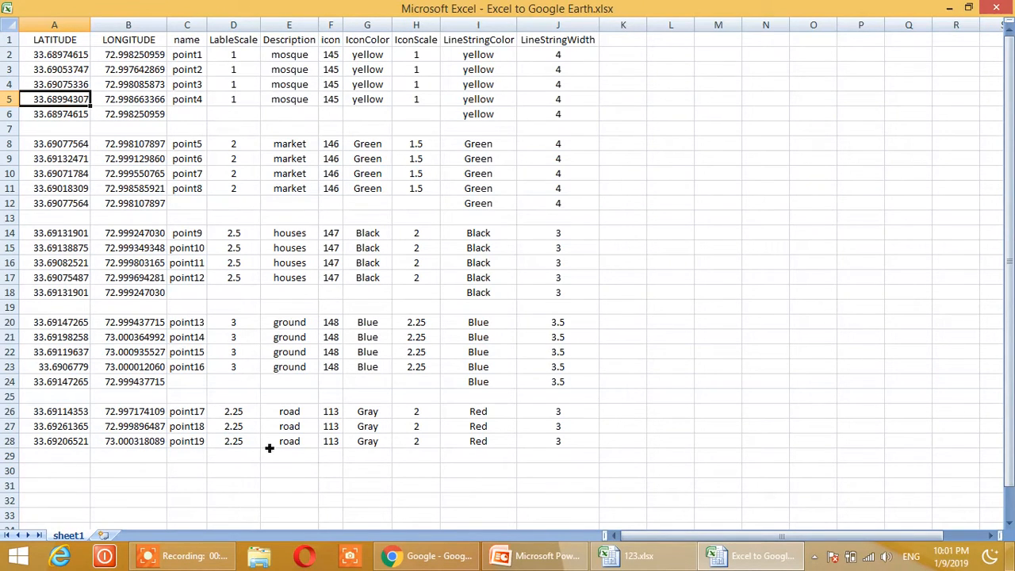
{"action": "left_click", "coordinate": [639, 555]}
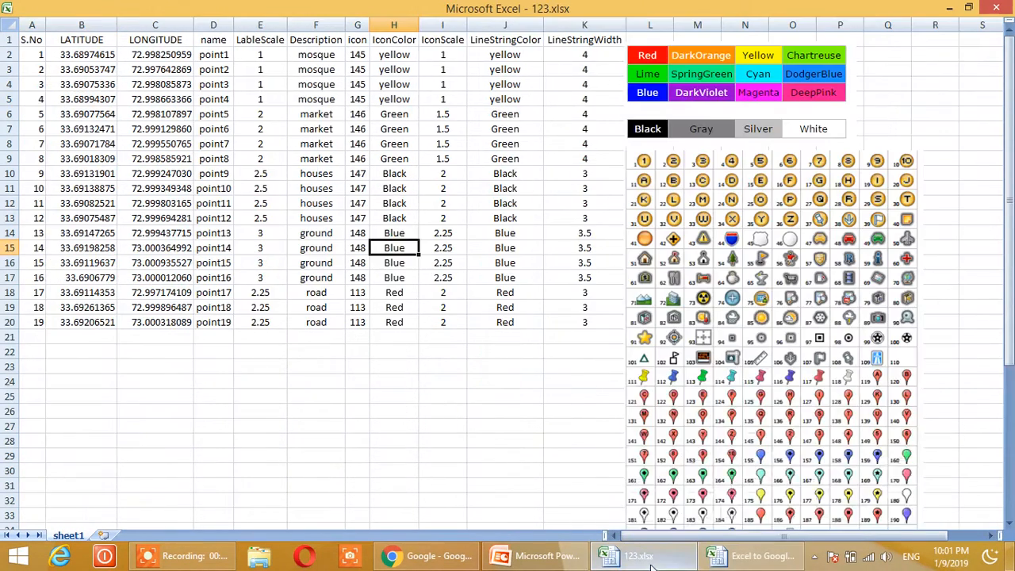
{"action": "left_click", "coordinate": [46, 30]}
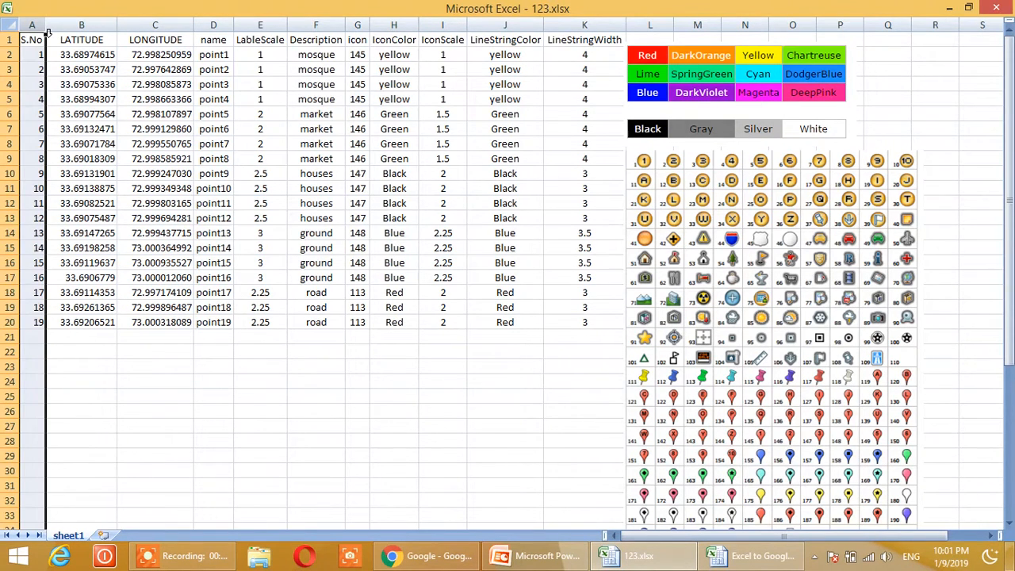
{"action": "left_click", "coordinate": [140, 102]}
{"action": "left_click", "coordinate": [642, 563]}
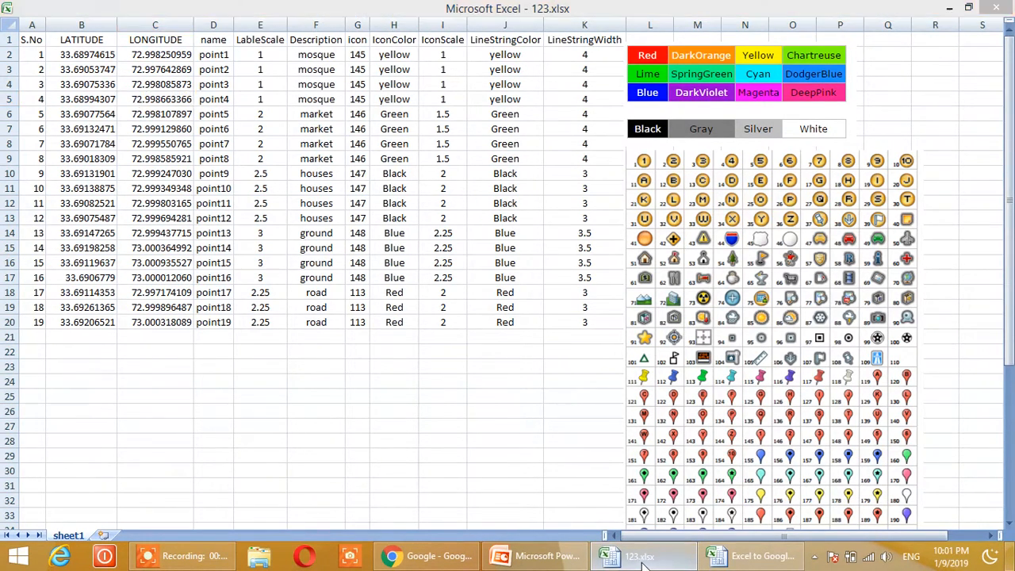
{"action": "left_click", "coordinate": [737, 557]}
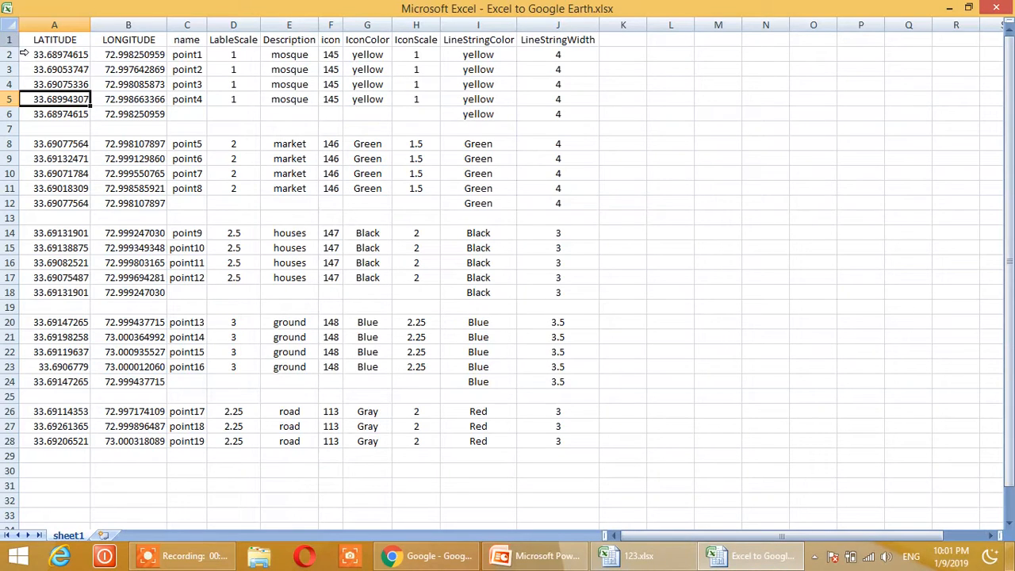
- Examine the columns from LATITUDE to IconColor and the latitude blocks of the separate point groups
{"action": "left_click_drag", "start_coordinate": [70, 39], "coordinate": [86, 435]}
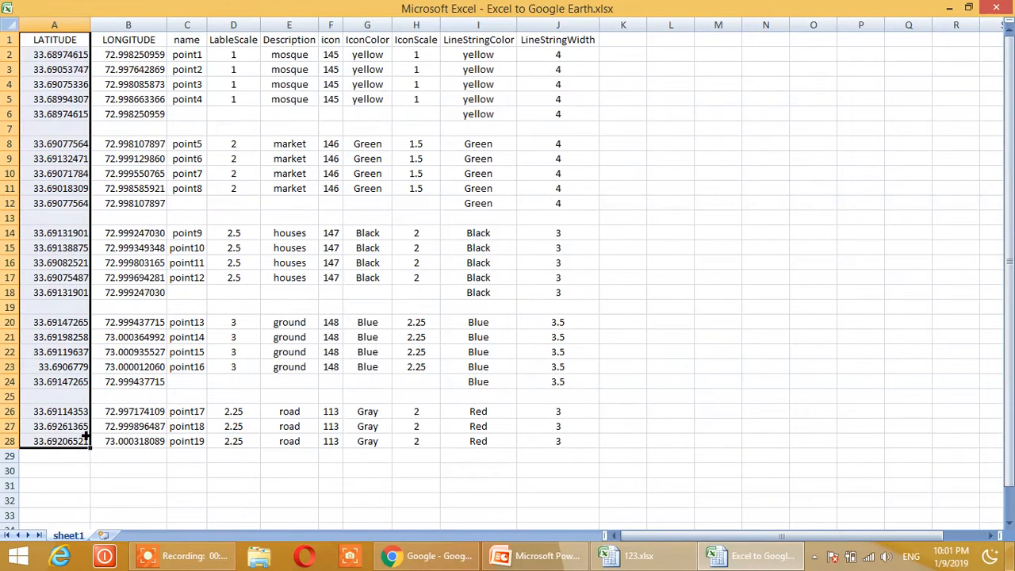
{"action": "left_click_drag", "start_coordinate": [150, 48], "coordinate": [139, 428]}
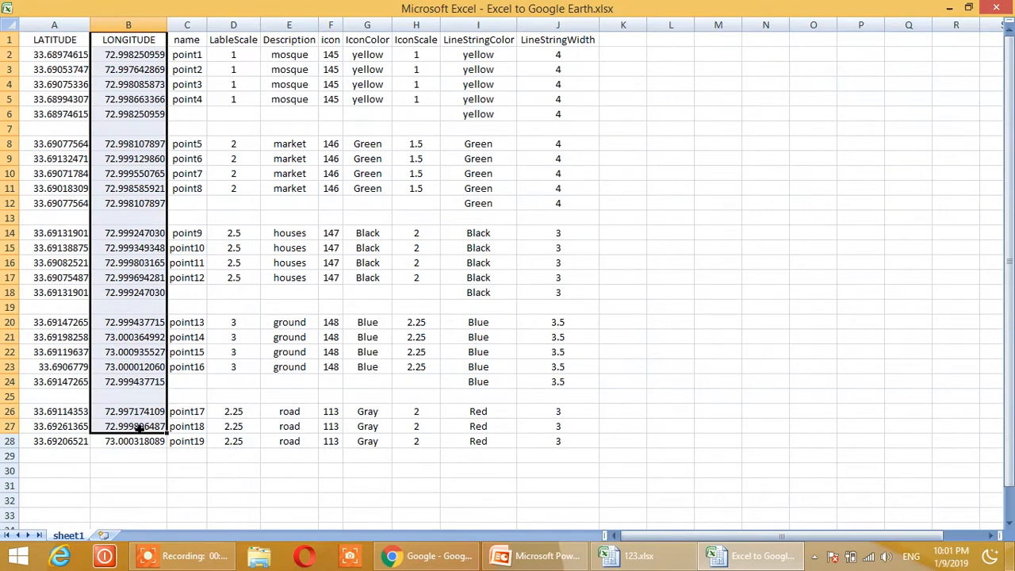
{"action": "left_click_drag", "start_coordinate": [190, 39], "coordinate": [190, 441]}
{"action": "left_click_drag", "start_coordinate": [238, 39], "coordinate": [238, 451]}
{"action": "left_click", "coordinate": [290, 41]}
{"action": "left_click_drag", "start_coordinate": [290, 45], "coordinate": [333, 379]}
{"action": "left_click_drag", "start_coordinate": [381, 41], "coordinate": [389, 387]}
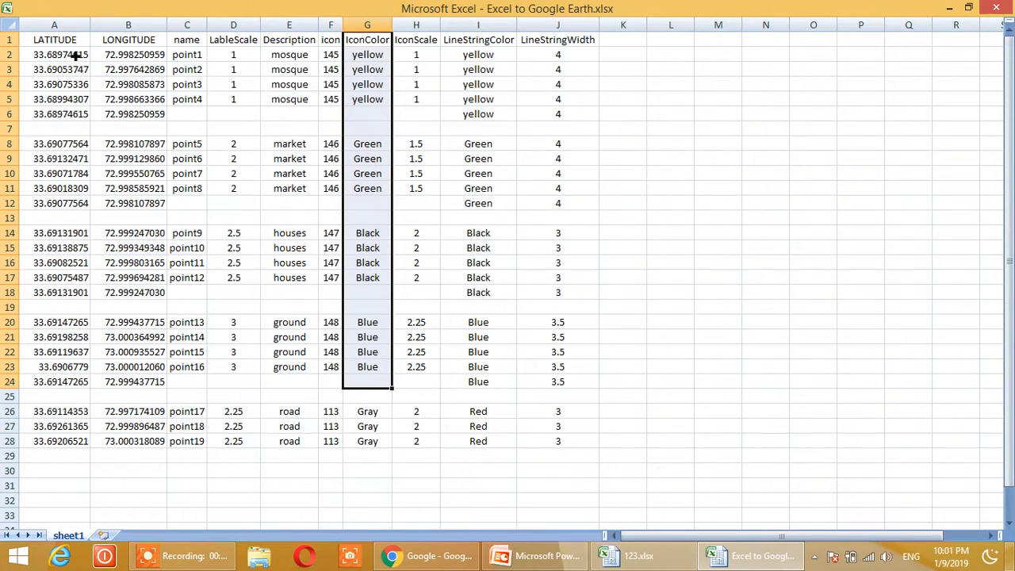
{"action": "left_click_drag", "start_coordinate": [75, 54], "coordinate": [79, 98]}
{"action": "left_click_drag", "start_coordinate": [75, 145], "coordinate": [76, 293]}
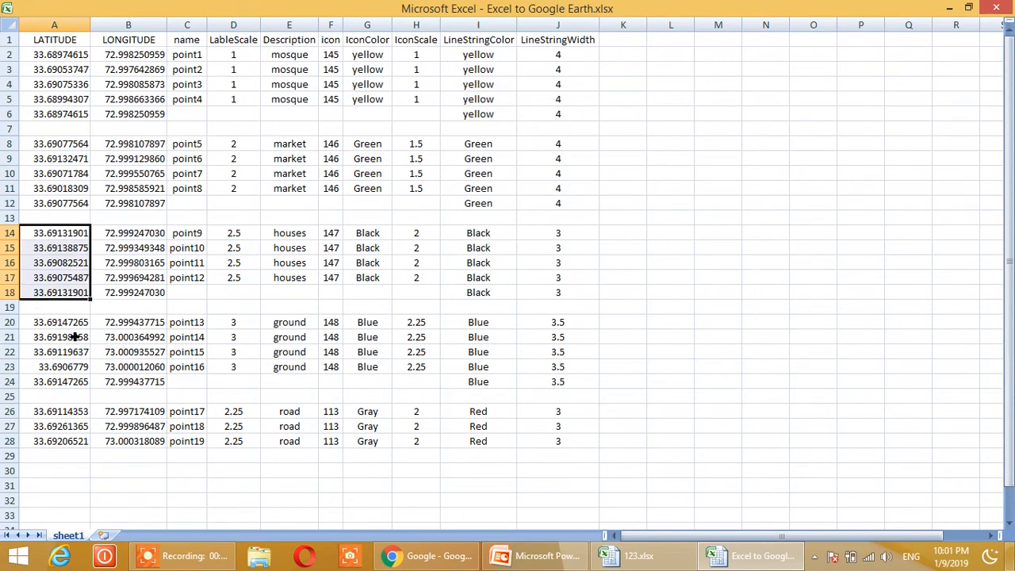
{"action": "left_click_drag", "start_coordinate": [77, 337], "coordinate": [77, 387]}
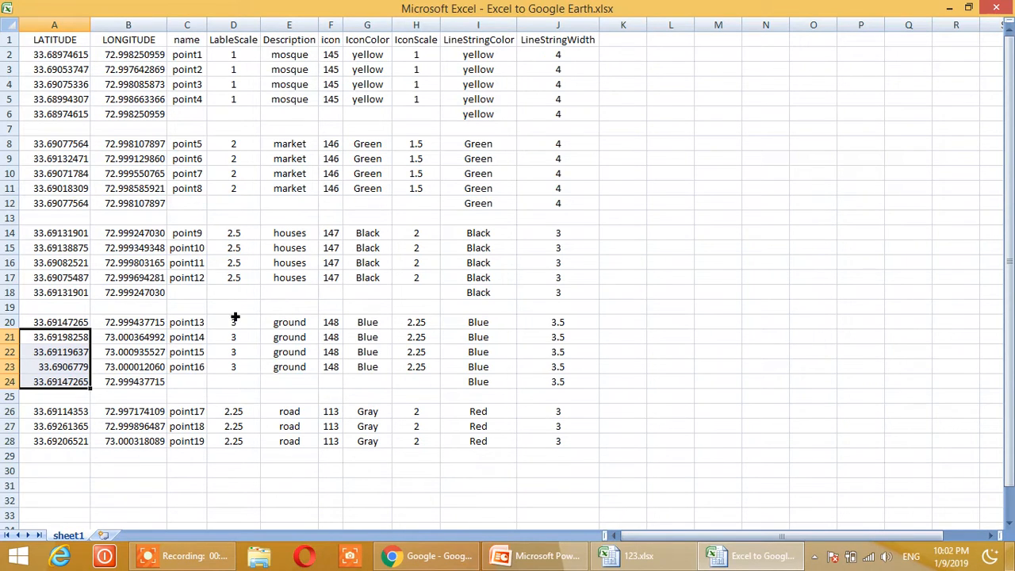
- Compare the first mosque point's coordinates with the closing coordinates in row 6, and check the blank row 7 separating the groups
{"action": "left_click", "coordinate": [58, 130]}
{"action": "left_click", "coordinate": [52, 57]}
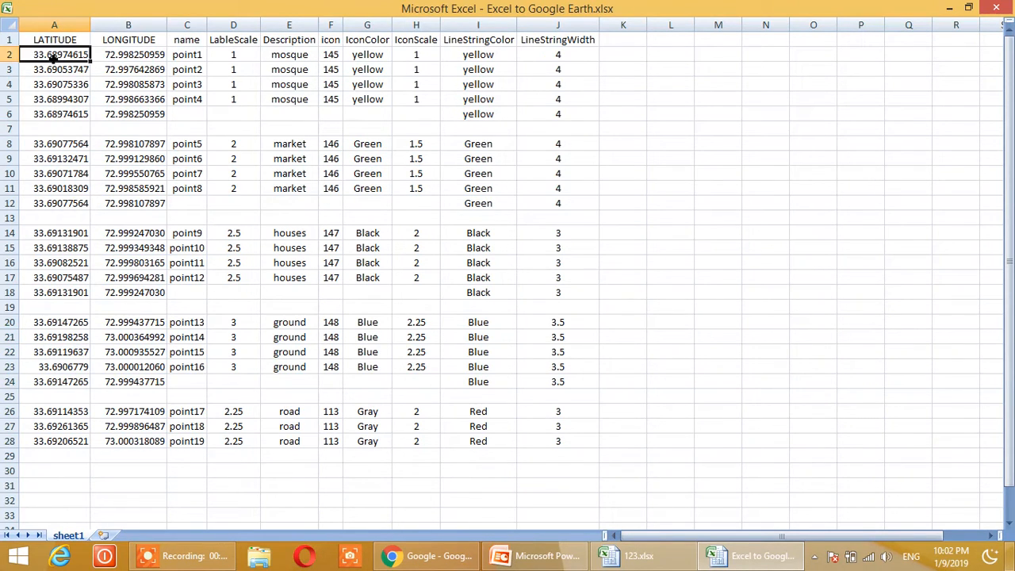
{"action": "left_click", "coordinate": [151, 62]}
{"action": "left_click_drag", "start_coordinate": [39, 115], "coordinate": [144, 119]}
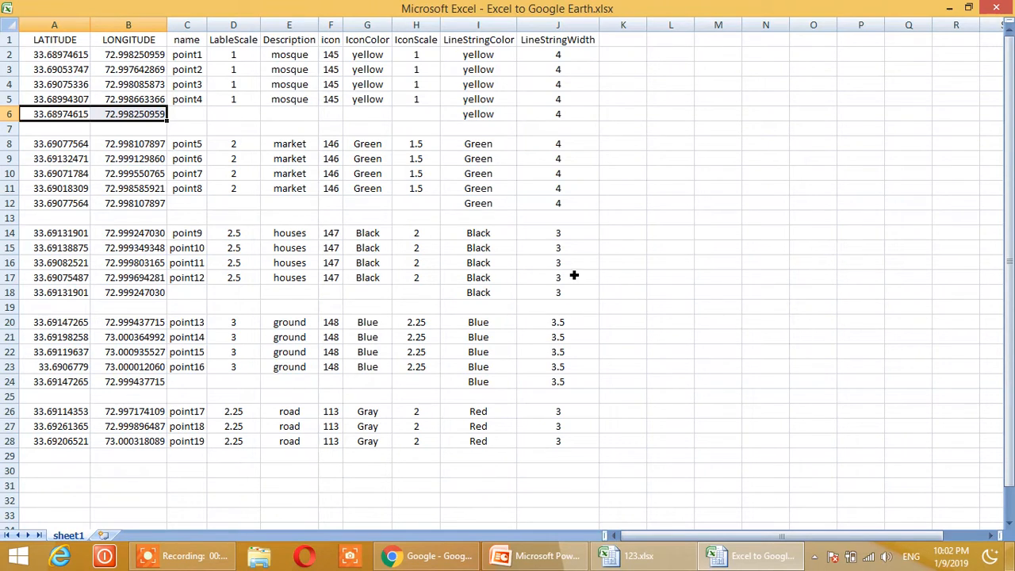
{"action": "left_click", "coordinate": [257, 172]}
{"action": "left_click", "coordinate": [193, 131]}
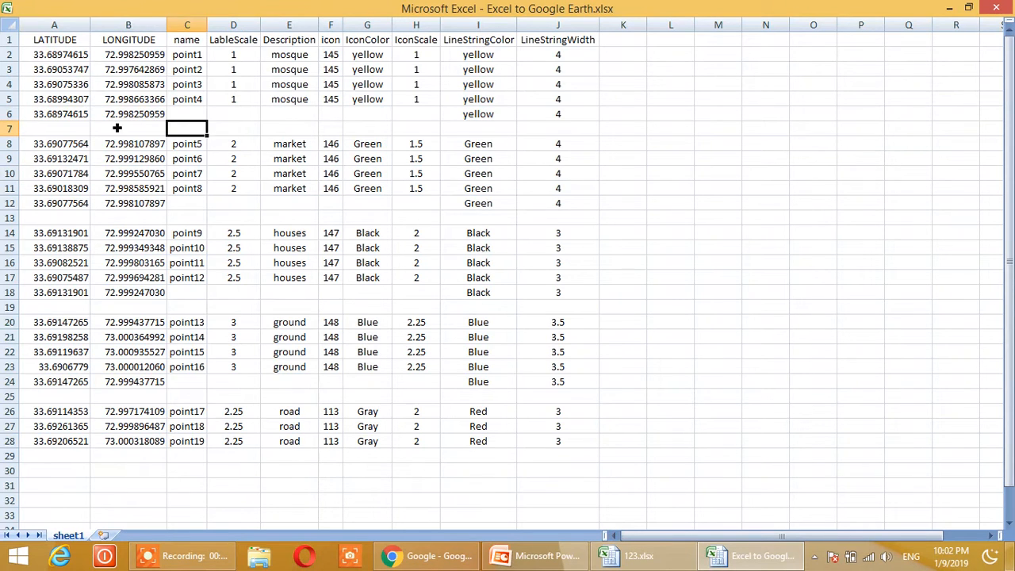
{"action": "left_click", "coordinate": [67, 118]}
{"action": "left_click", "coordinate": [64, 130]}
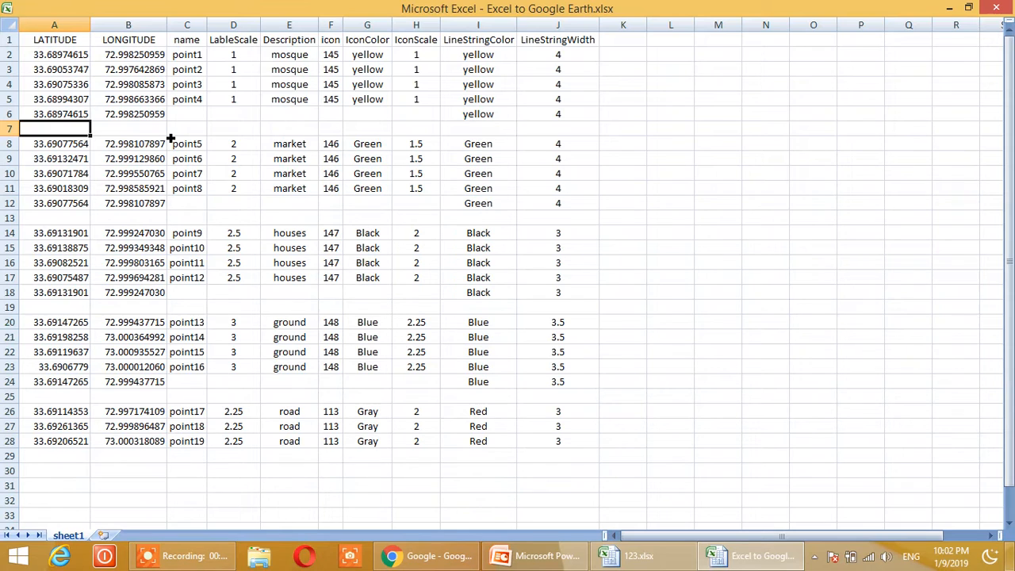
- Switch to Chrome, search Google for "earth point", and open the Excel To Google Earth page on the Earth Point site
{"action": "left_click", "coordinate": [443, 563]}
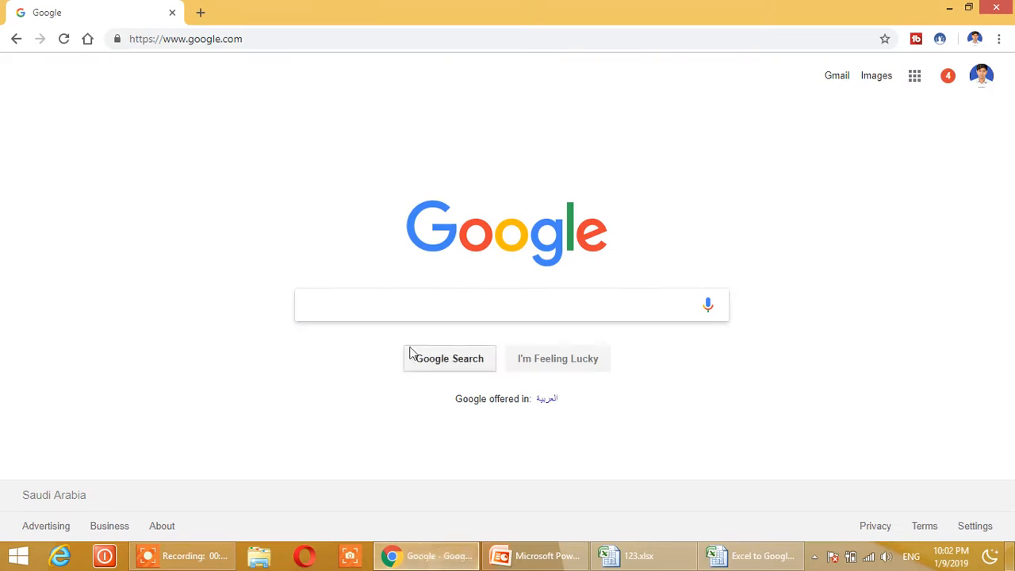
{"action": "left_click", "coordinate": [416, 307]}
{"action": "type", "text": "e"}
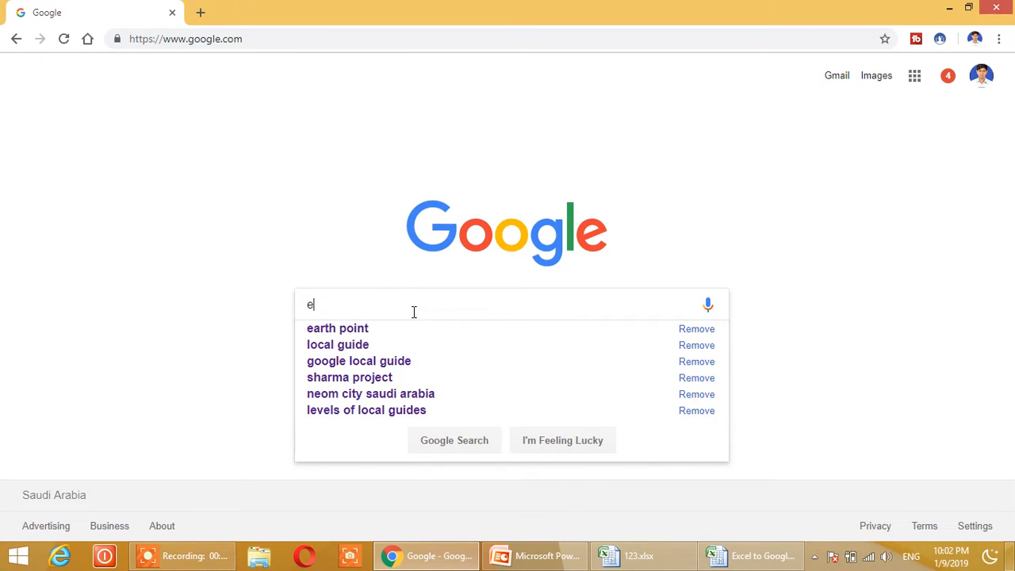
{"action": "type", "text": "arth poi"}
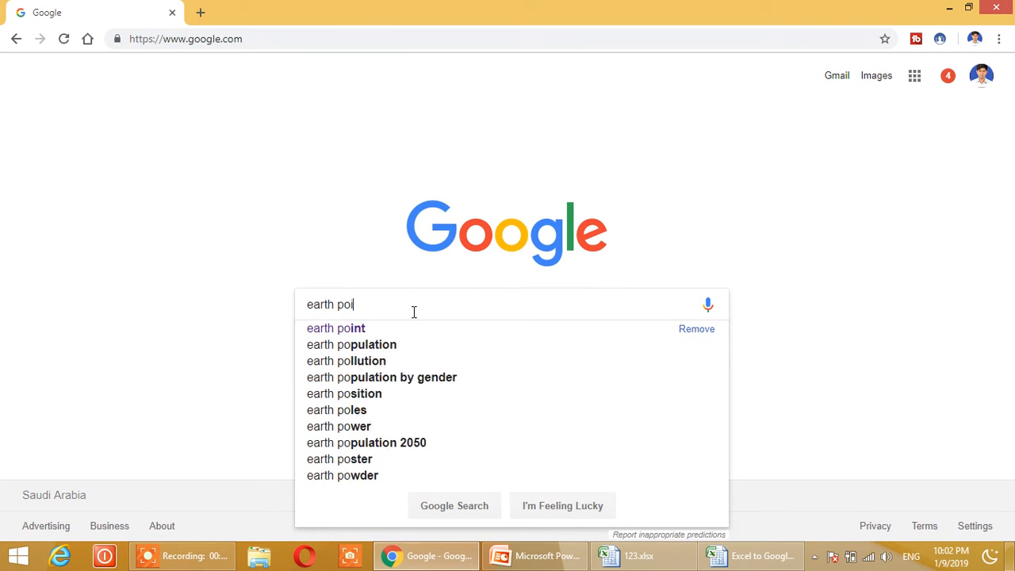
{"action": "type", "text": "nt"}
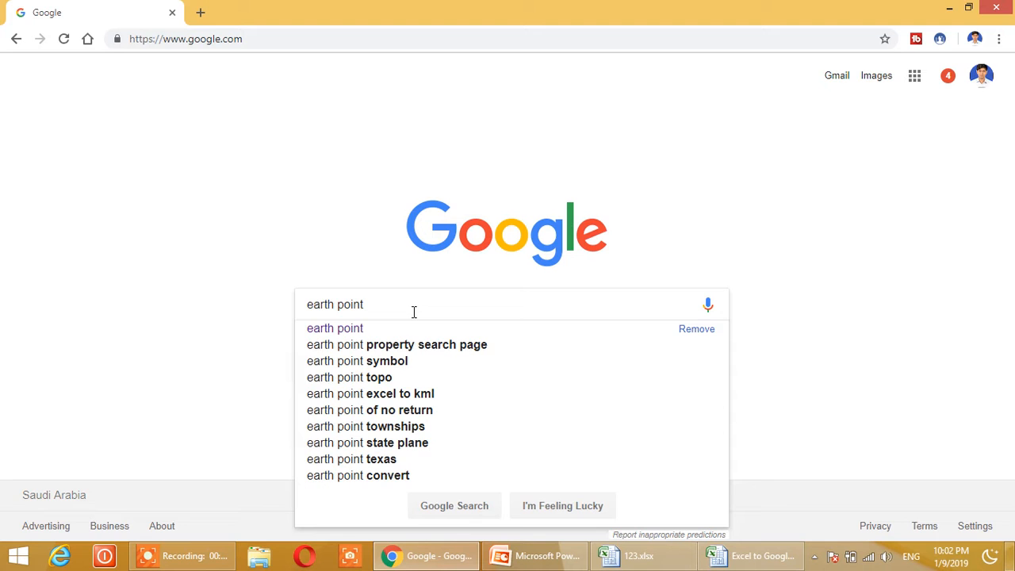
{"action": "left_click", "coordinate": [373, 329]}
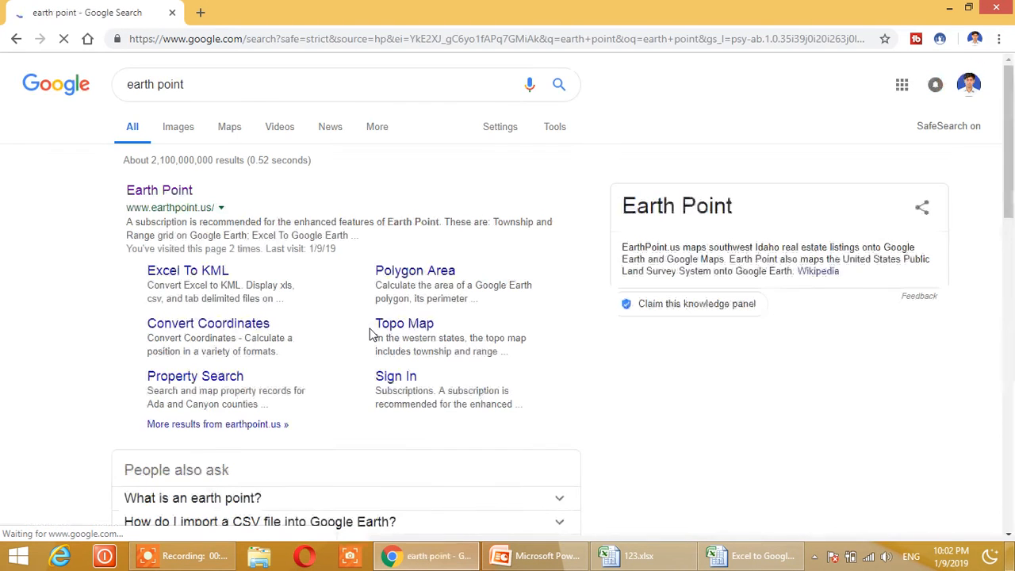
{"action": "left_click", "coordinate": [166, 192]}
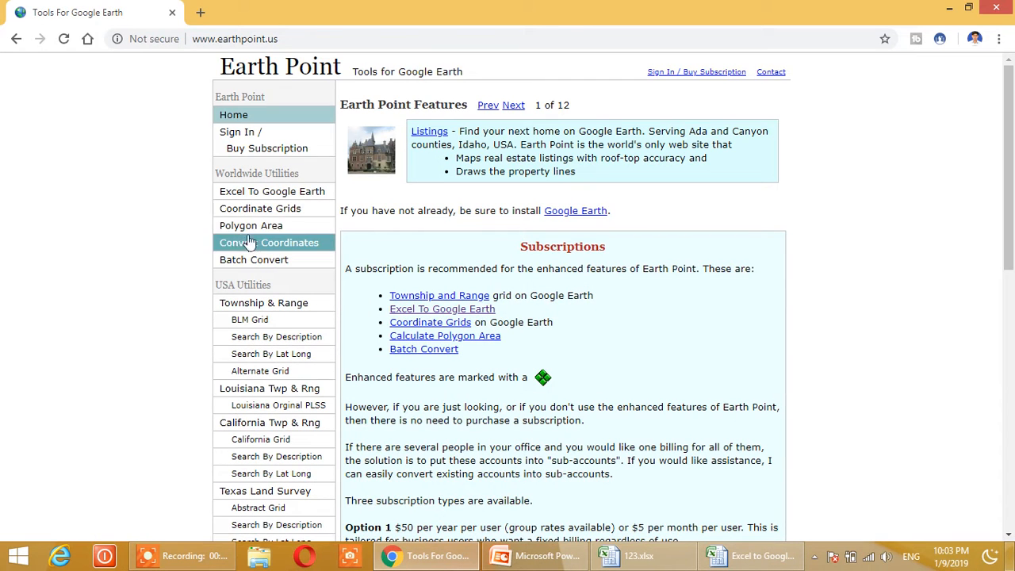
{"action": "left_click", "coordinate": [299, 197]}
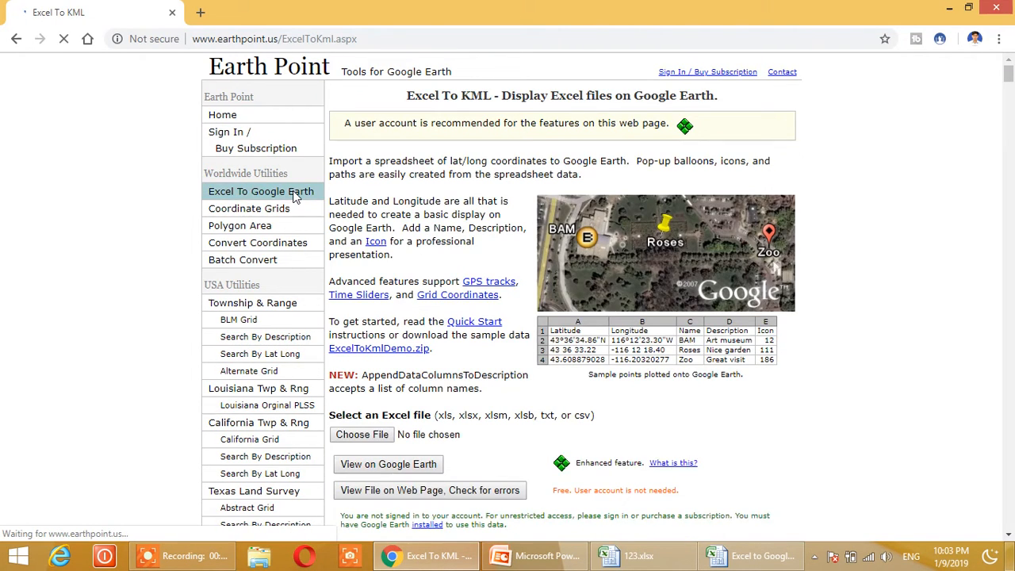
{"action": "scroll", "coordinate": [377, 442], "scroll_direction": "up", "scroll_amount": 1}
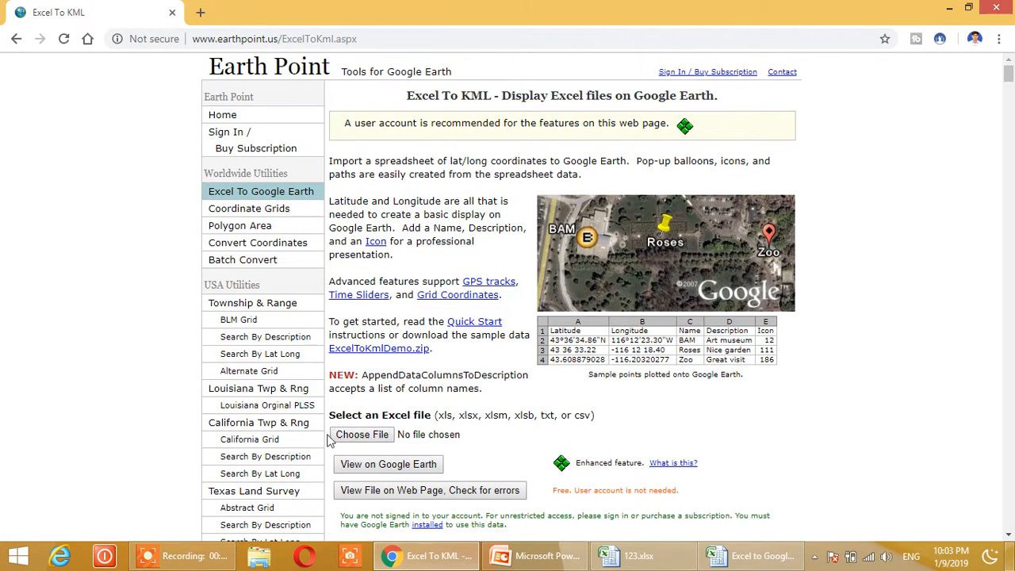
- Choose Excel to Google Earth.xlsx from the google earth points folder as the file to convert, checking it against the open workbook
{"action": "left_click", "coordinate": [362, 438]}
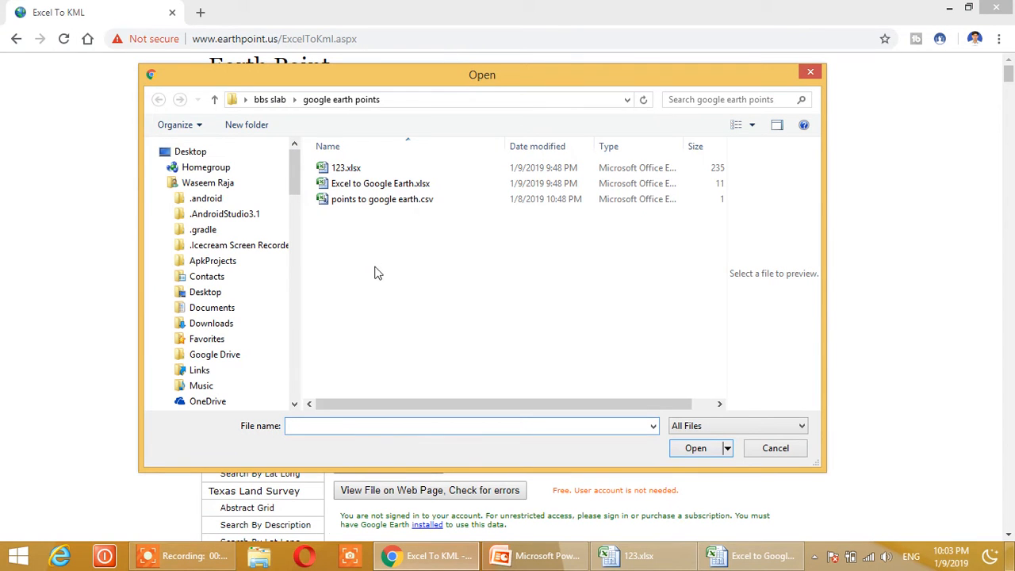
{"action": "left_click", "coordinate": [384, 190]}
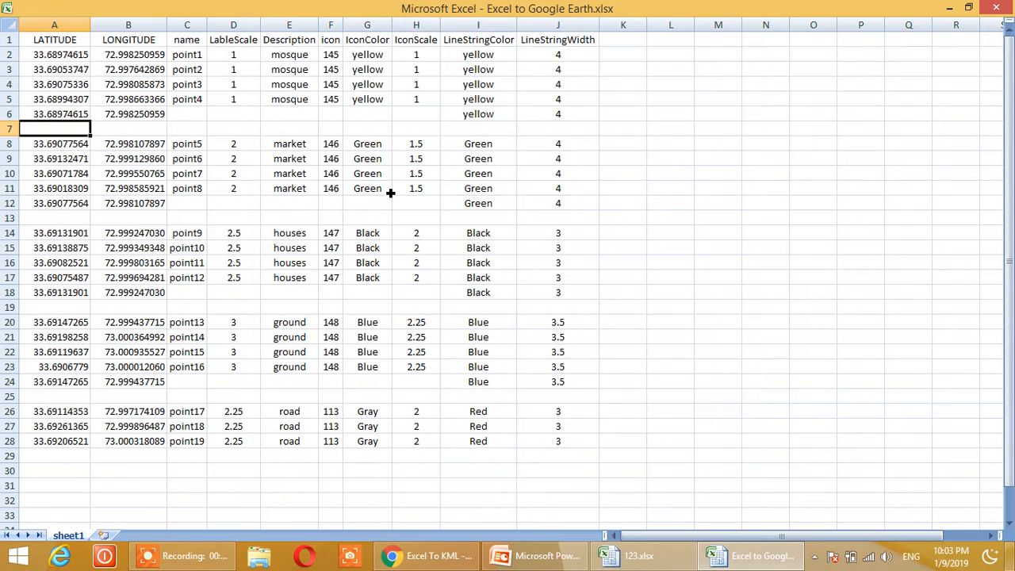
{"action": "left_click", "coordinate": [429, 555]}
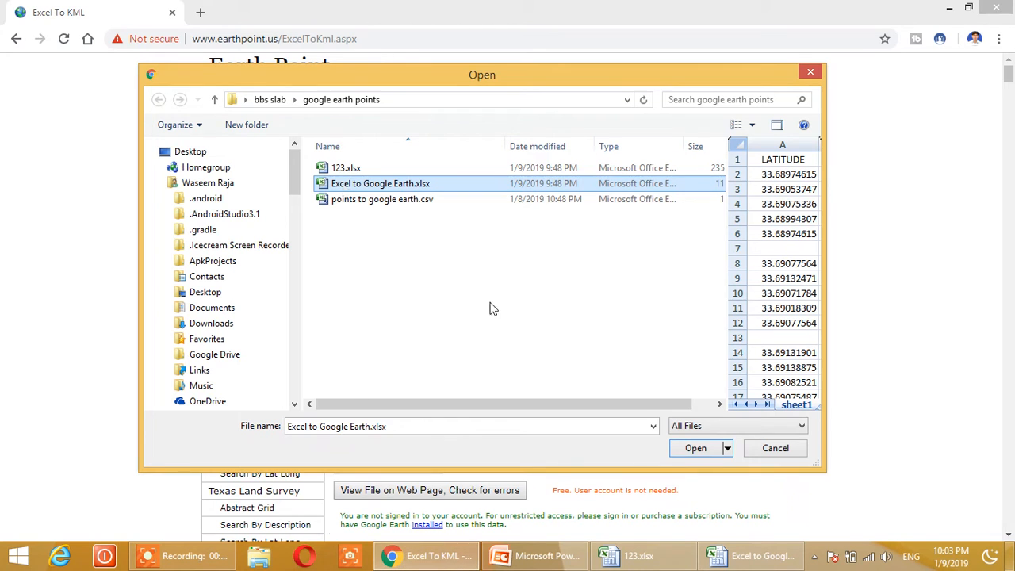
{"action": "left_click", "coordinate": [373, 199]}
{"action": "left_click", "coordinate": [365, 183]}
{"action": "key", "text": "alt+Tab"}
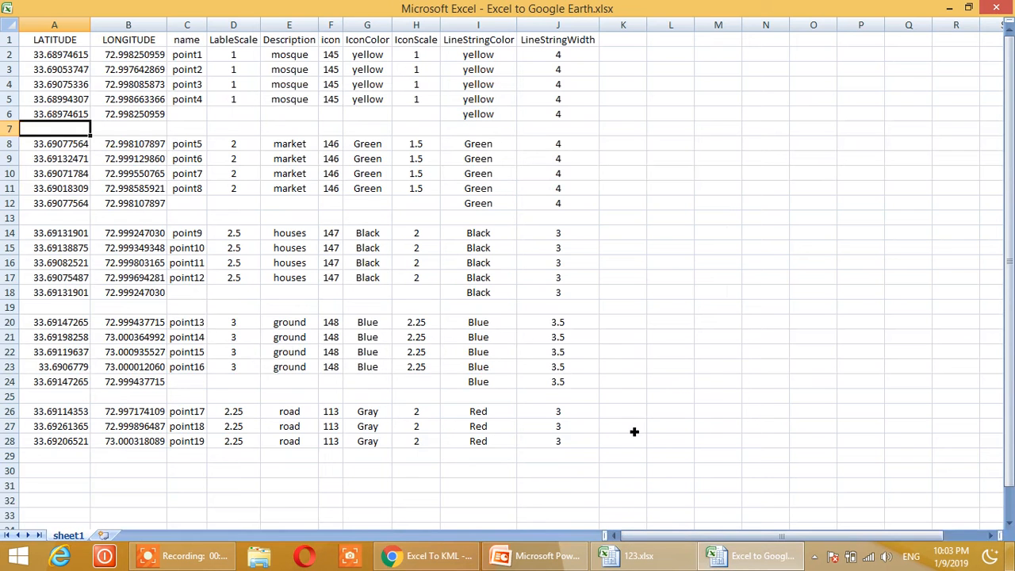
{"action": "left_click", "coordinate": [444, 558]}
{"action": "left_click", "coordinate": [695, 449]}
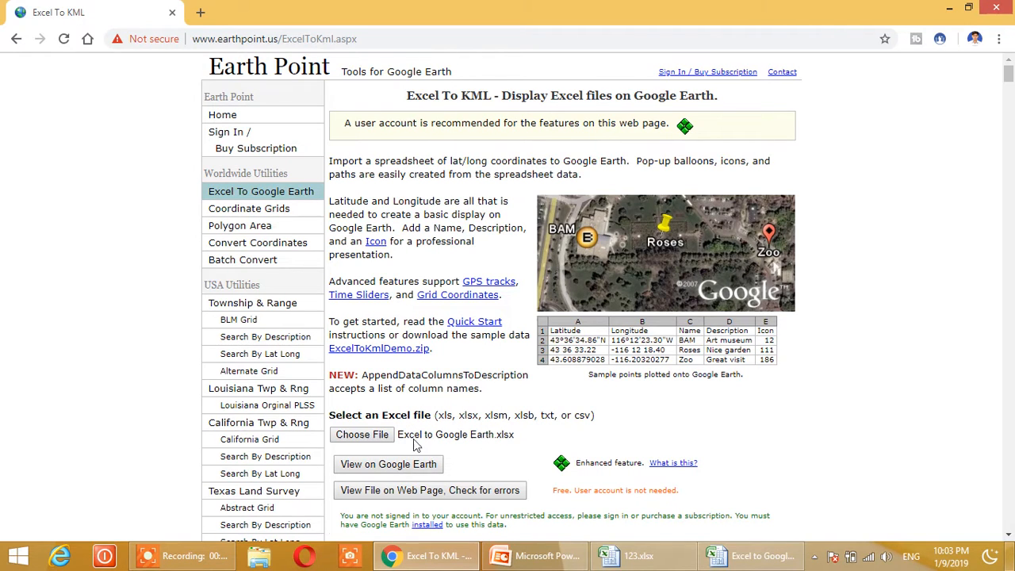
- Convert the chosen workbook for viewing on Google Earth, and open the downloaded KML to inspect its points and lines in Google Earth Pro
{"action": "left_click", "coordinate": [371, 464]}
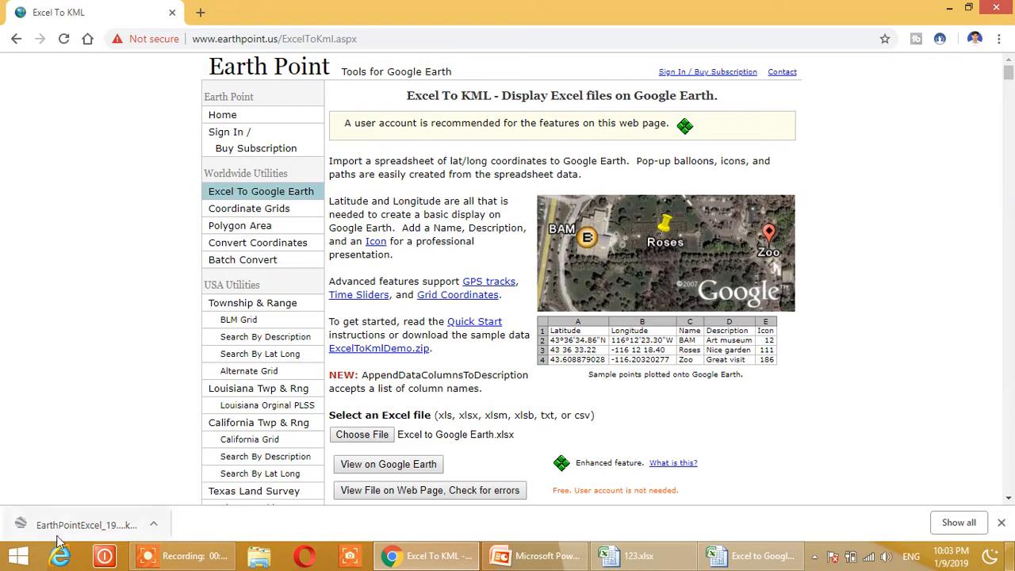
{"action": "left_click", "coordinate": [89, 531]}
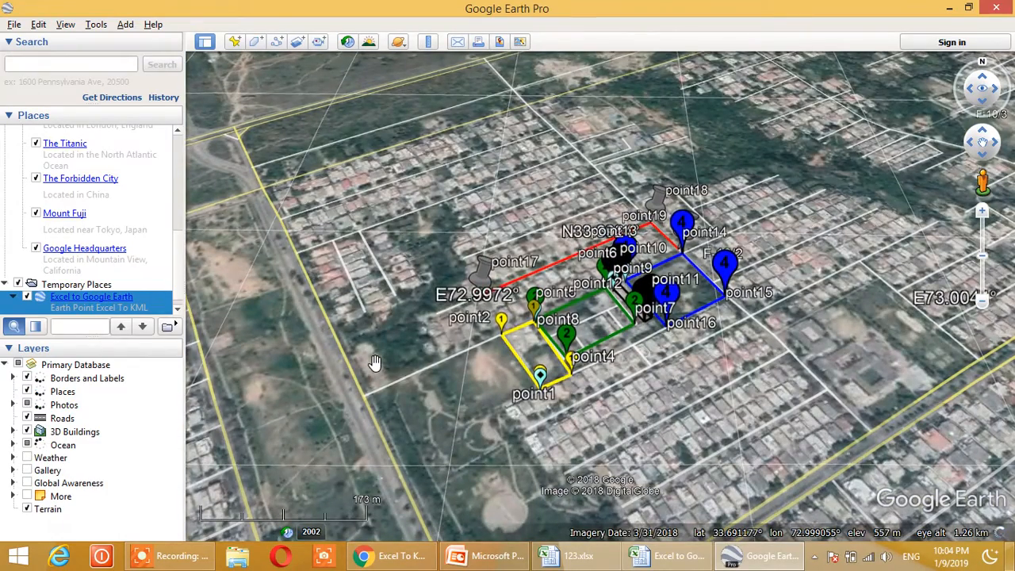
{"action": "scroll", "coordinate": [722, 357], "scroll_direction": "up", "scroll_amount": 3}
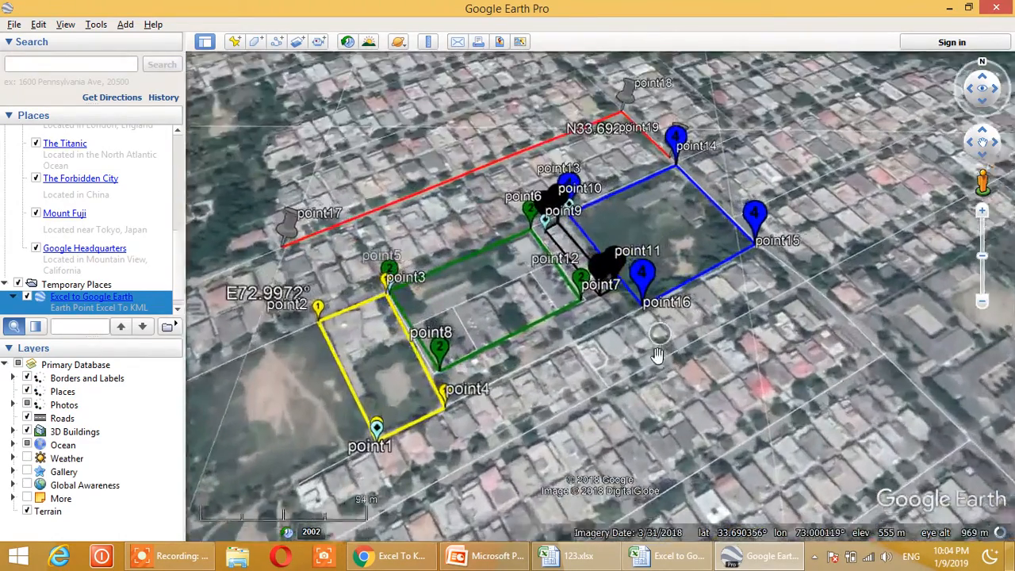
{"action": "scroll", "coordinate": [474, 447], "scroll_direction": "up", "scroll_amount": 2}
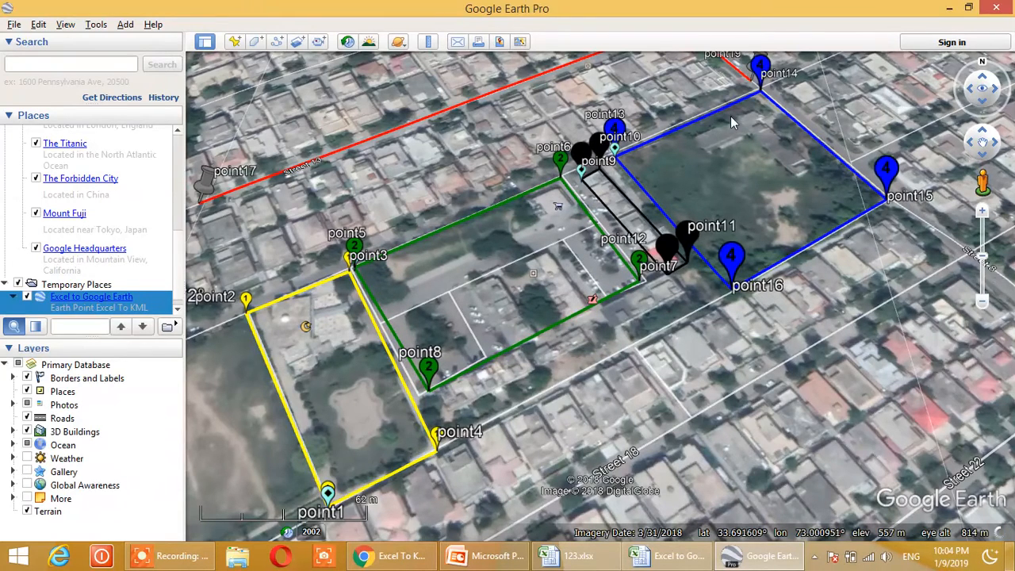
{"action": "left_click_drag", "start_coordinate": [465, 183], "coordinate": [516, 154]}
{"action": "left_click_drag", "start_coordinate": [503, 282], "coordinate": [496, 244]}
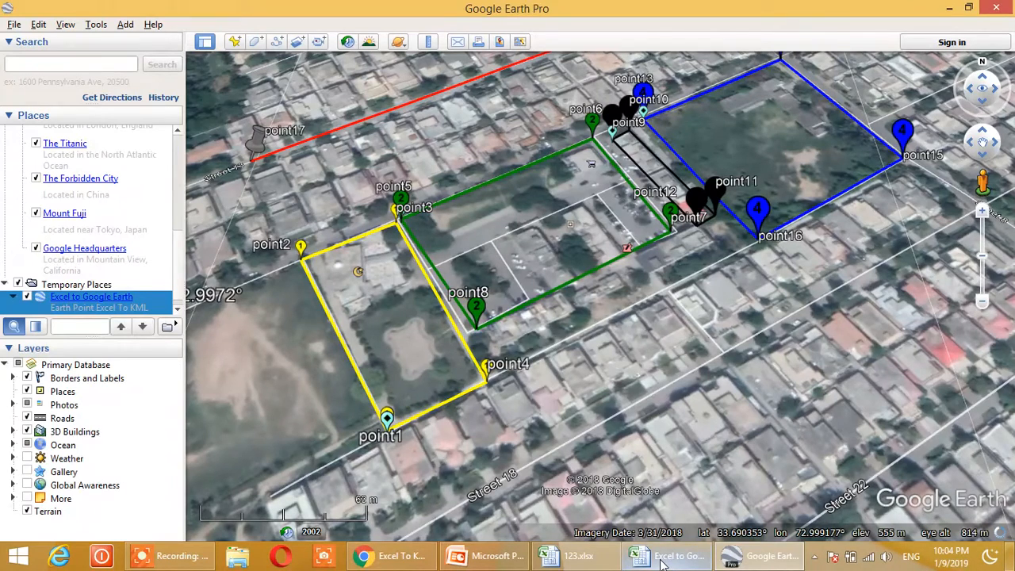
- Compare the plotted Google Earth result with the 123.xlsx and Excel to Google Earth.xlsx tables, ending in Excel to Google Earth.xlsx
{"action": "left_click", "coordinate": [662, 562]}
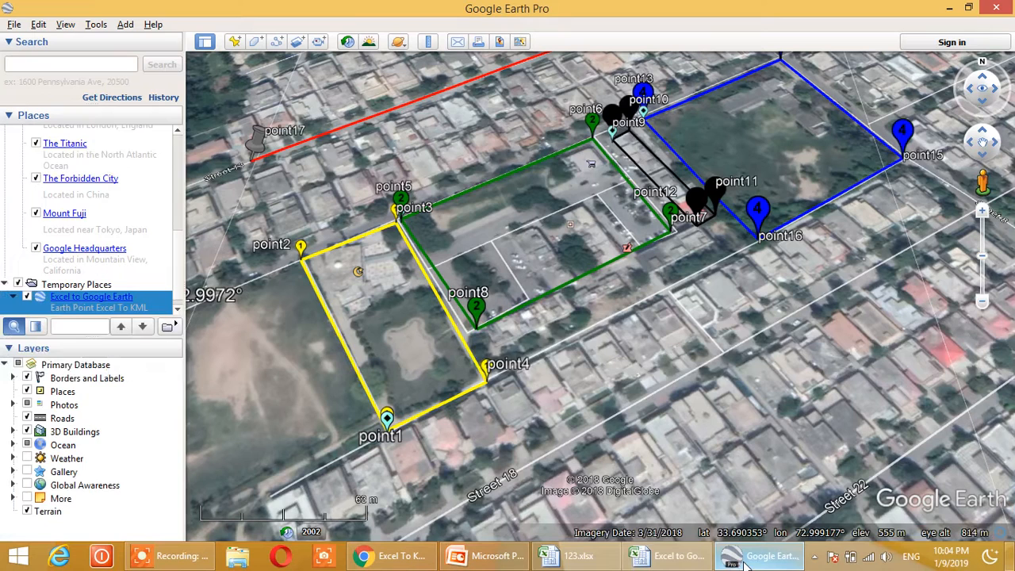
{"action": "left_click", "coordinate": [760, 559]}
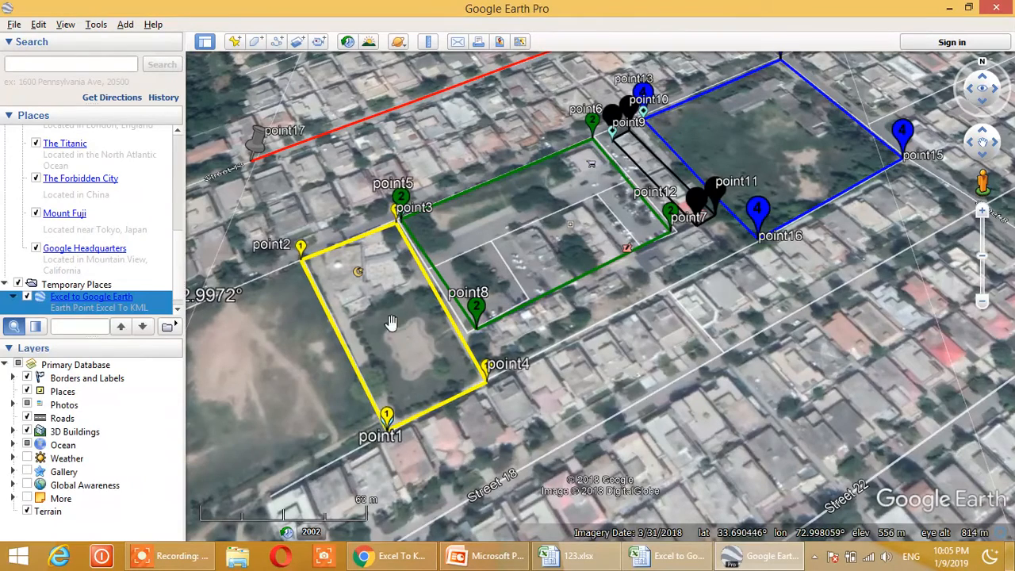
{"action": "left_click", "coordinate": [574, 558]}
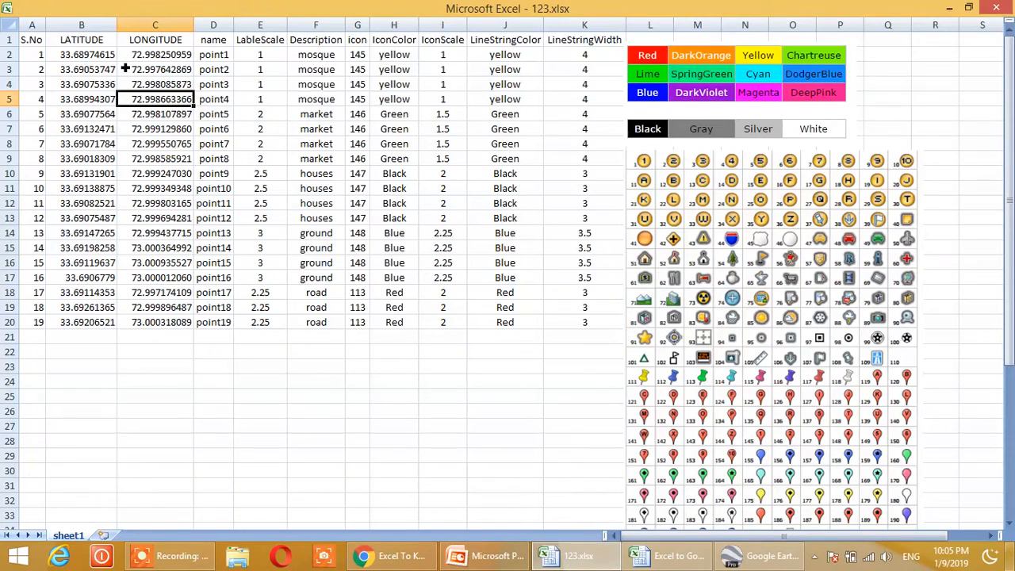
{"action": "left_click", "coordinate": [658, 556]}
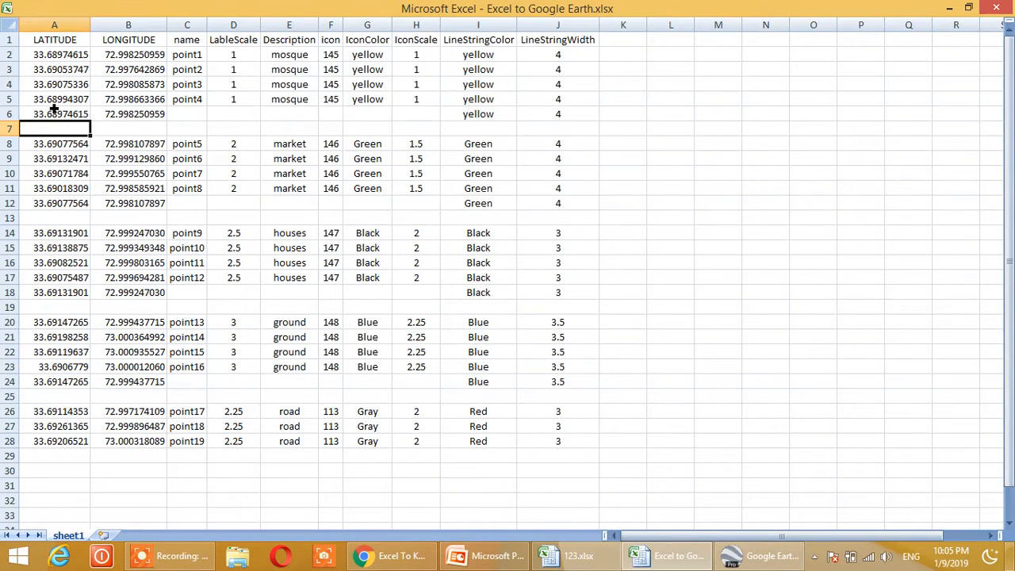
- Check that row 6 repeats the coordinates of row 2, and examine blank row 7 across all columns before the market group
{"action": "key", "text": "Up"}
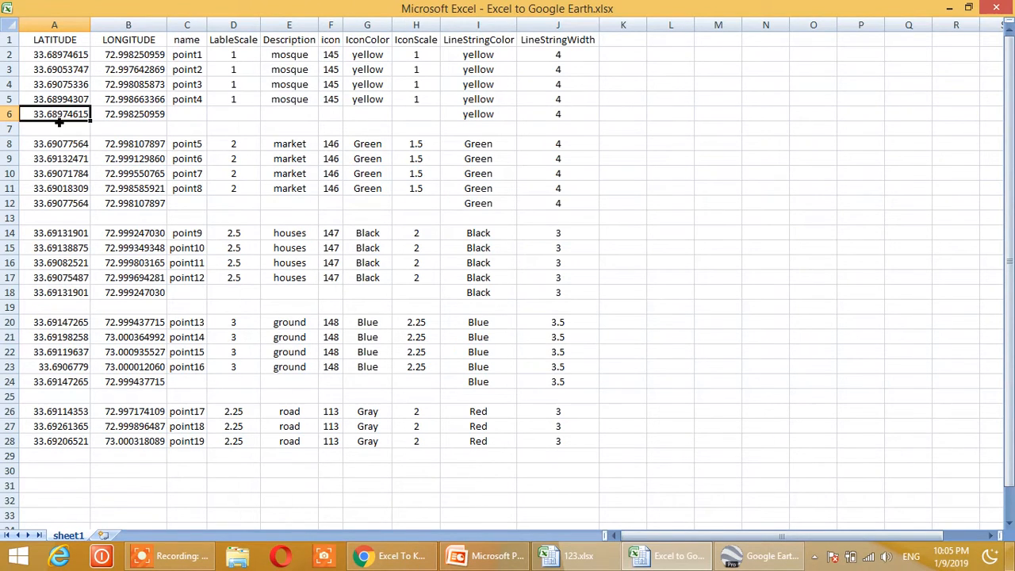
{"action": "left_click_drag", "start_coordinate": [45, 119], "coordinate": [126, 114]}
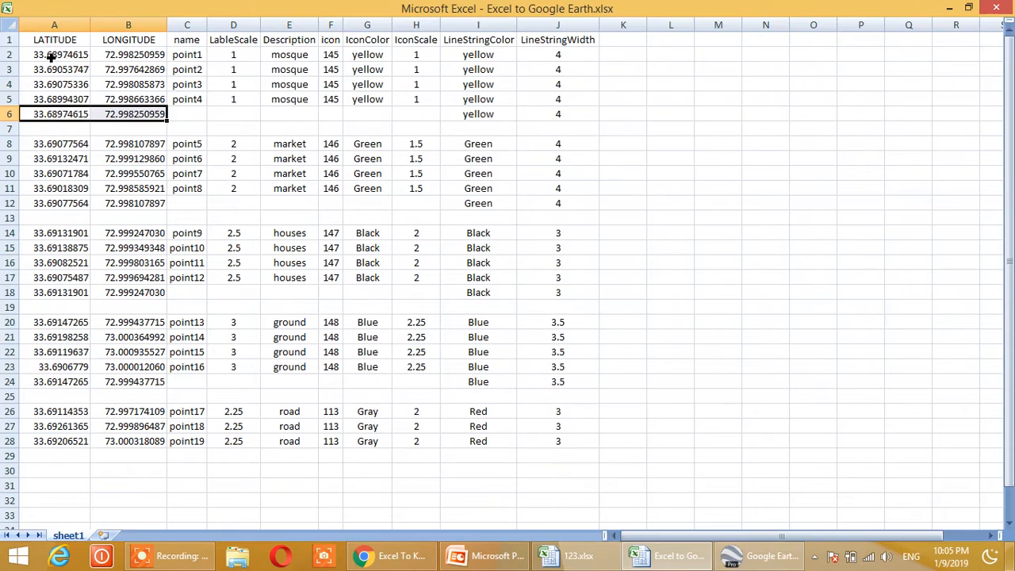
{"action": "left_click_drag", "start_coordinate": [50, 57], "coordinate": [137, 59]}
{"action": "left_click_drag", "start_coordinate": [50, 115], "coordinate": [125, 117]}
{"action": "left_click", "coordinate": [39, 133]}
{"action": "left_click_drag", "start_coordinate": [50, 137], "coordinate": [586, 131]}
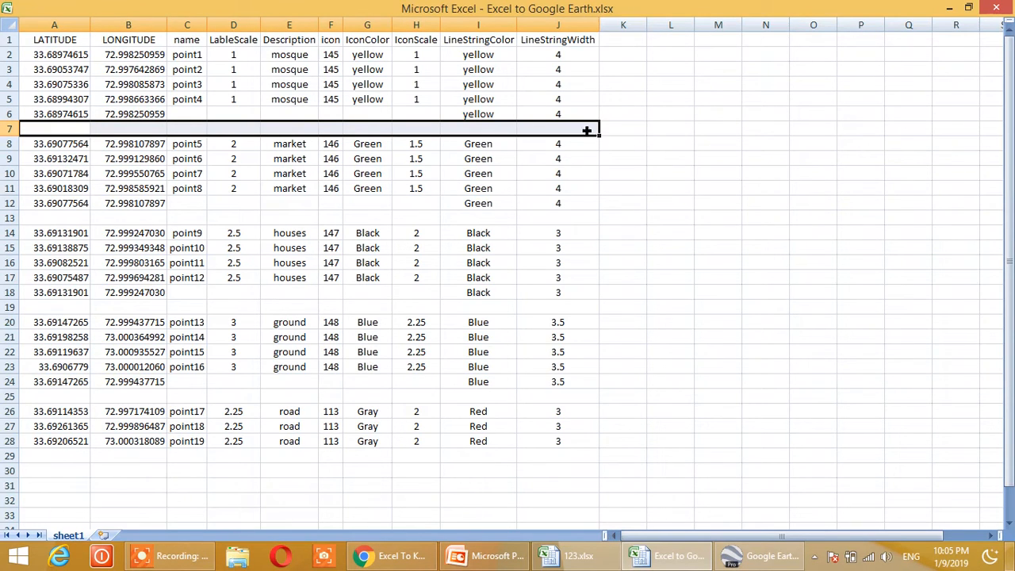
{"action": "left_click", "coordinate": [72, 116]}
{"action": "left_click", "coordinate": [67, 148]}
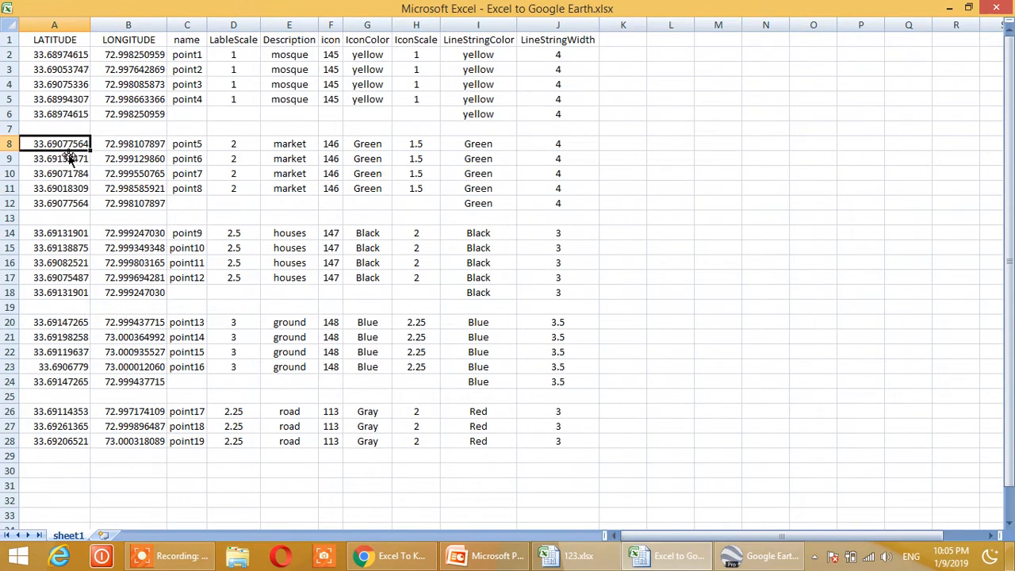
- Review the consecutive latitude entries of point1 and point2, the whole blank row 7, and the point names in the market group
{"action": "left_click", "coordinate": [60, 61]}
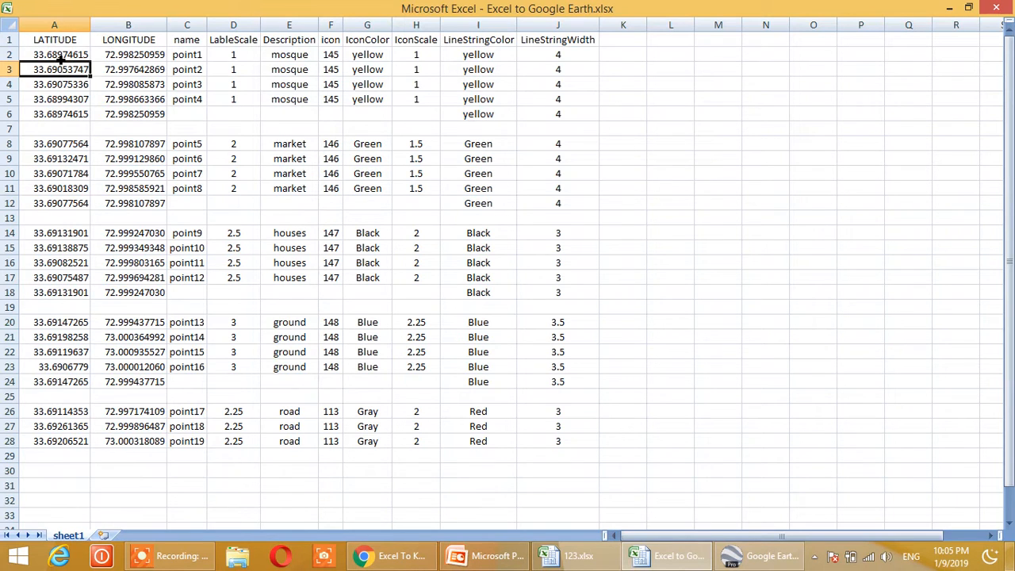
{"action": "left_click", "coordinate": [62, 70]}
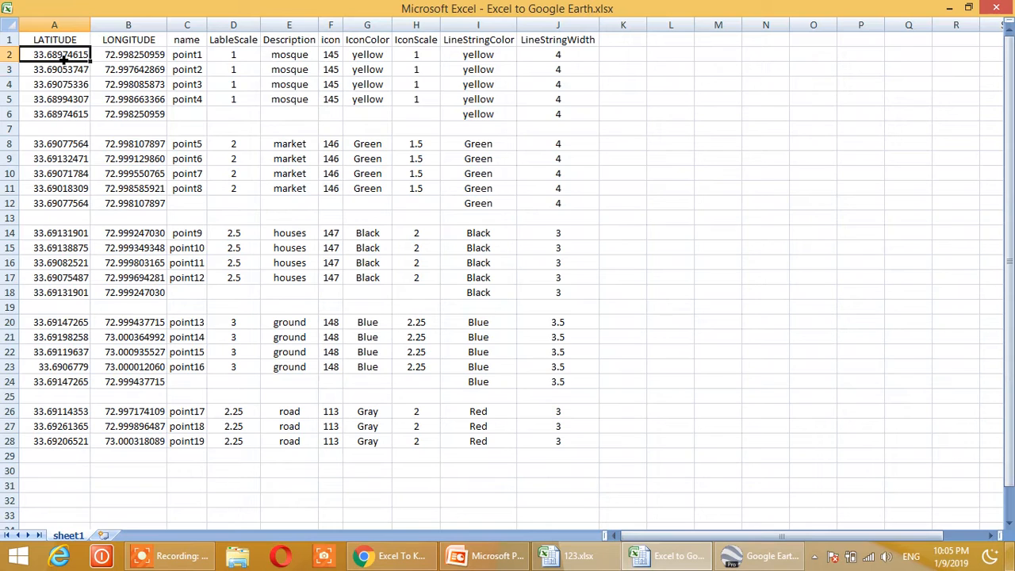
{"action": "left_click", "coordinate": [65, 59]}
{"action": "left_click", "coordinate": [67, 72]}
{"action": "left_click", "coordinate": [70, 60]}
{"action": "left_click", "coordinate": [70, 70]}
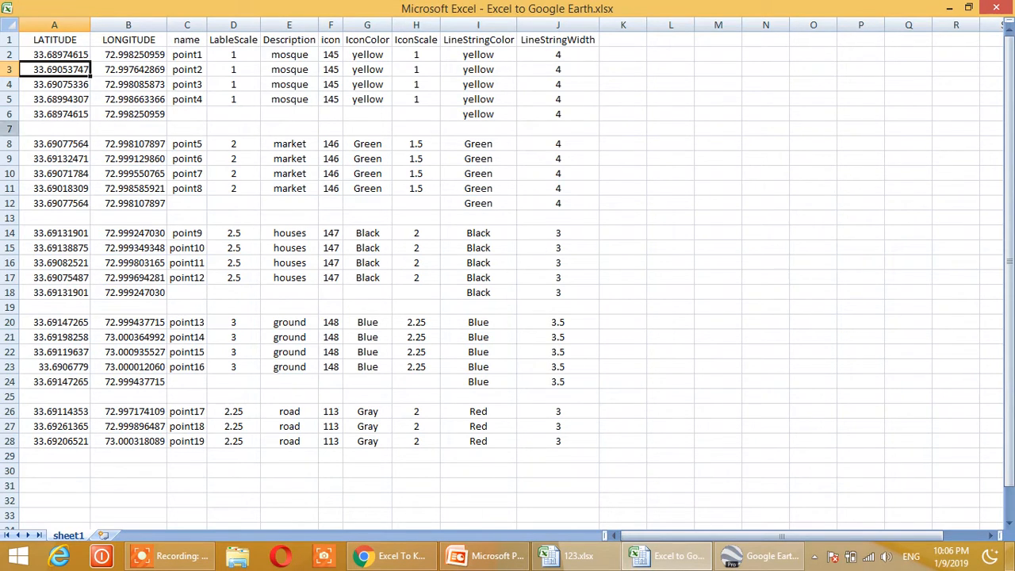
{"action": "left_click", "coordinate": [9, 129]}
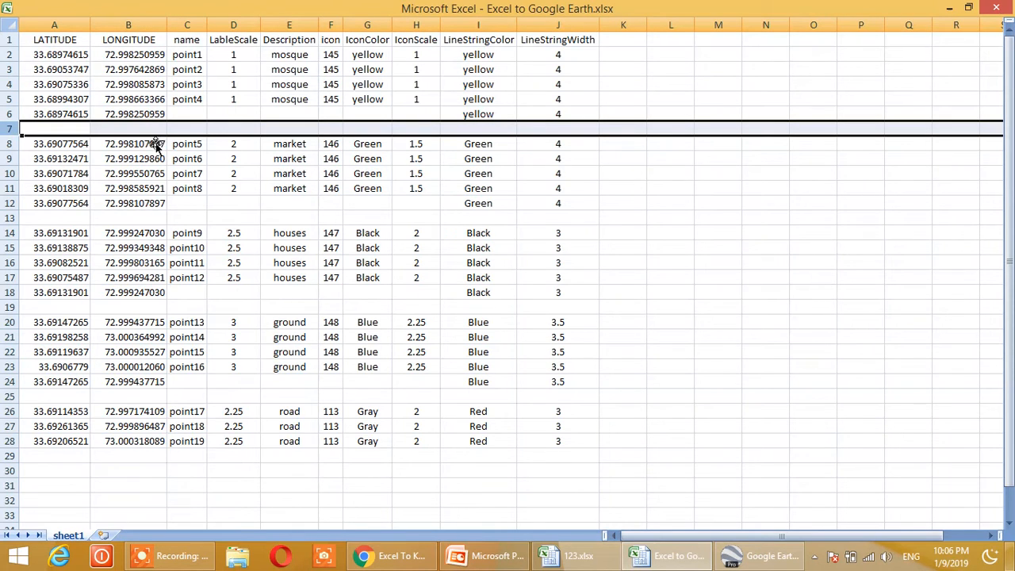
{"action": "left_click", "coordinate": [175, 174]}
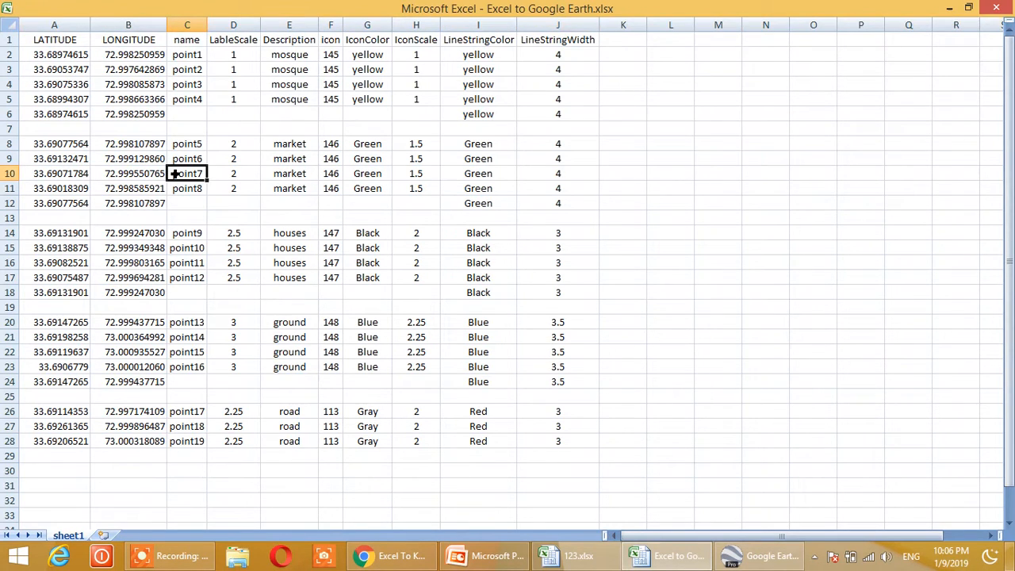
- Review the mosque group in rows 2 to 5, then the coordinates, empty cells and line settings of its closing row 6
{"action": "left_click_drag", "start_coordinate": [72, 61], "coordinate": [439, 98]}
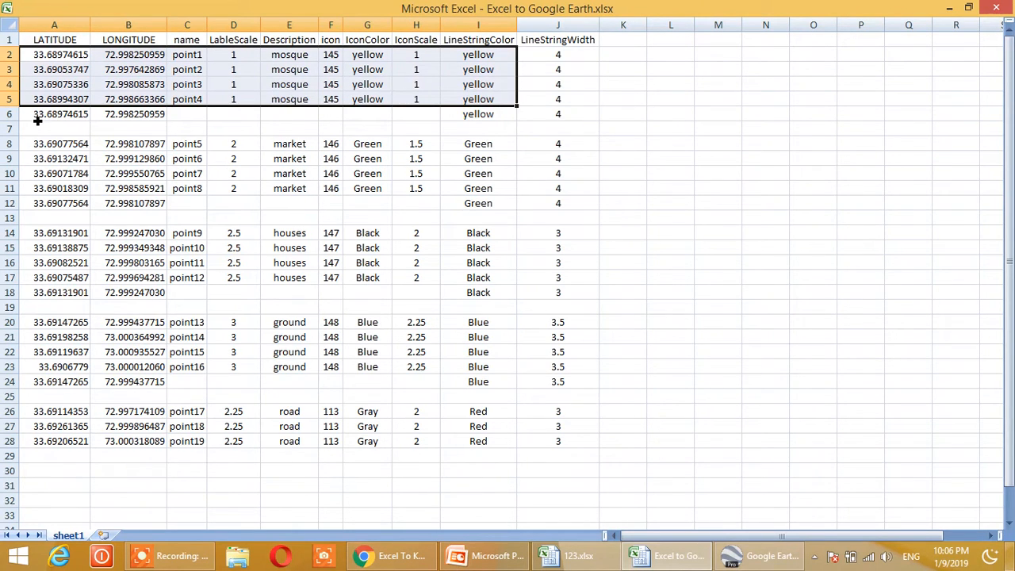
{"action": "left_click_drag", "start_coordinate": [37, 120], "coordinate": [126, 121]}
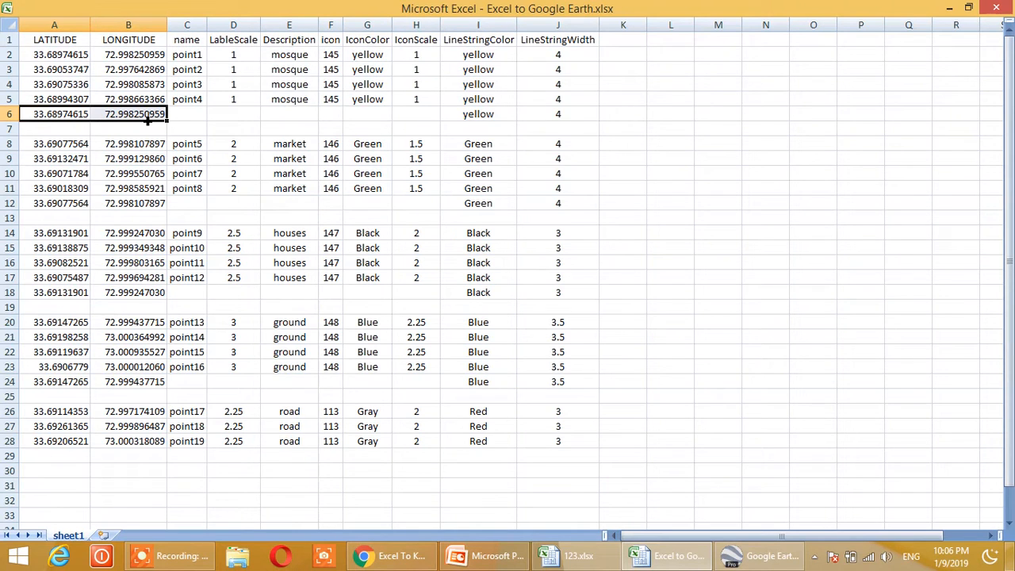
{"action": "left_click_drag", "start_coordinate": [190, 120], "coordinate": [521, 116]}
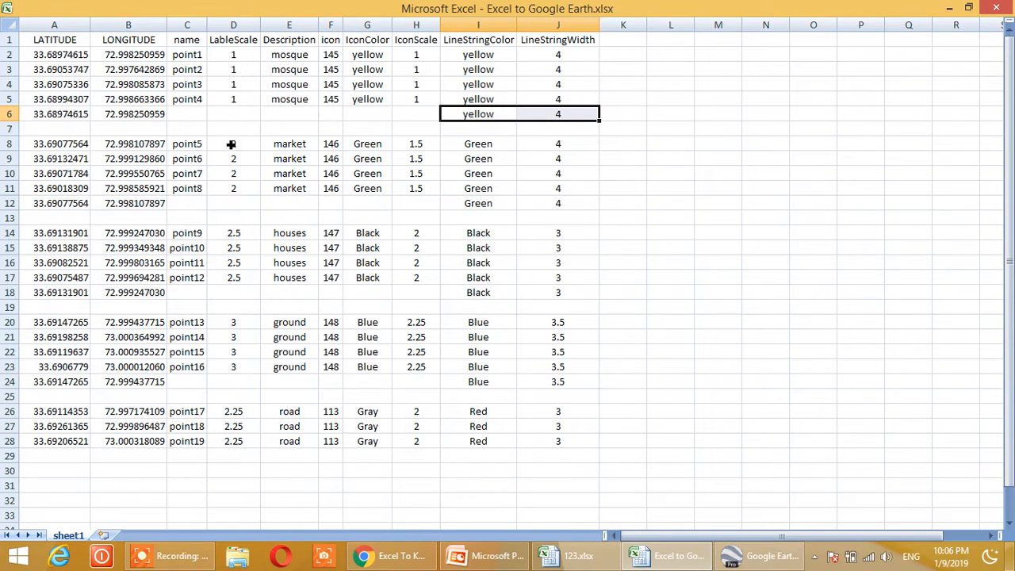
- Check the point rows of the market and houses groups against the closing coordinates in rows 12 and 18
{"action": "left_click_drag", "start_coordinate": [55, 149], "coordinate": [203, 188]}
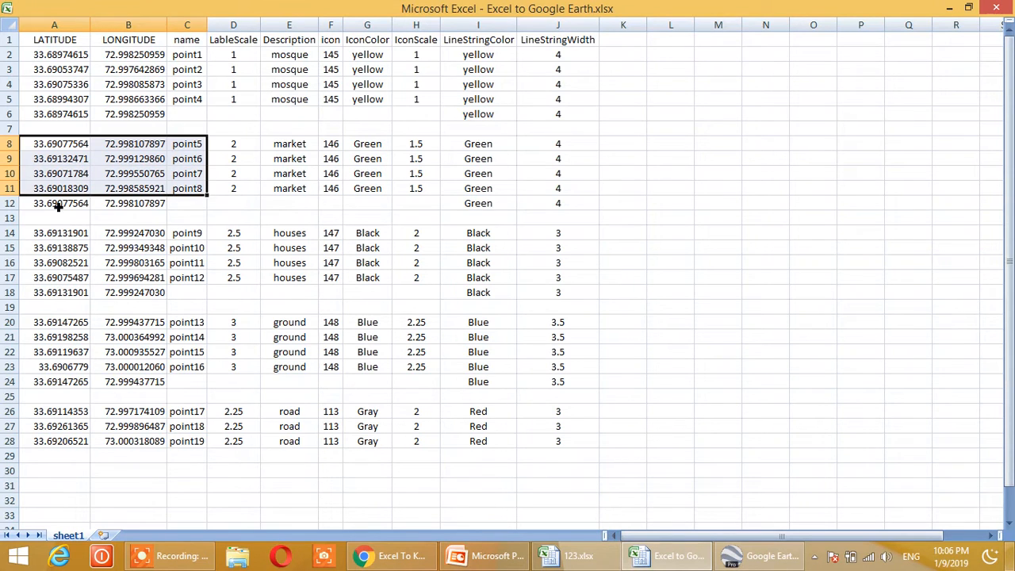
{"action": "left_click_drag", "start_coordinate": [58, 206], "coordinate": [140, 204]}
{"action": "left_click_drag", "start_coordinate": [68, 233], "coordinate": [180, 284]}
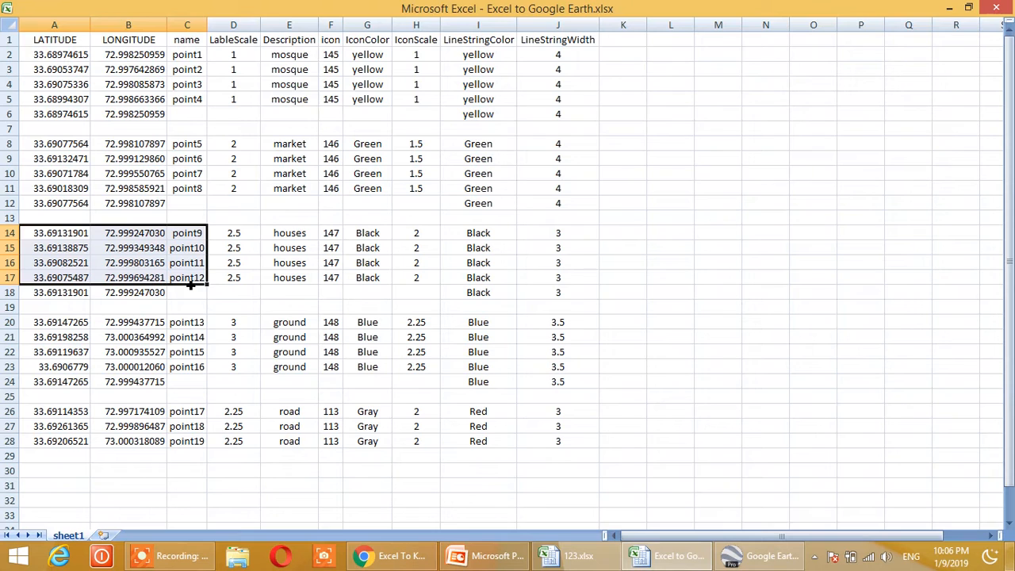
{"action": "left_click_drag", "start_coordinate": [78, 298], "coordinate": [151, 299]}
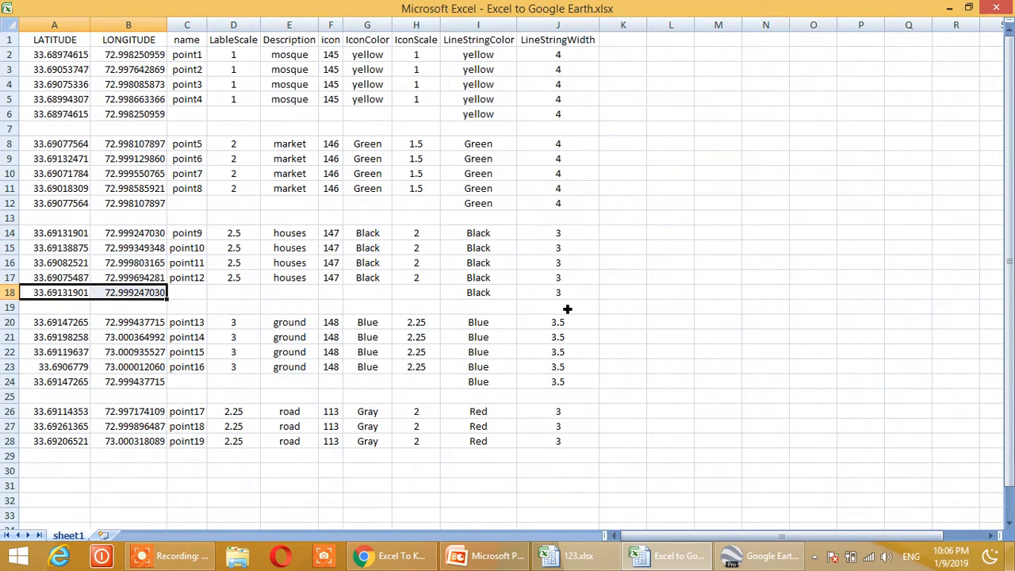
- Examine the ground group's coordinates in rows 20 to 23 and its closing coordinates in row 24
{"action": "left_click", "coordinate": [44, 325]}
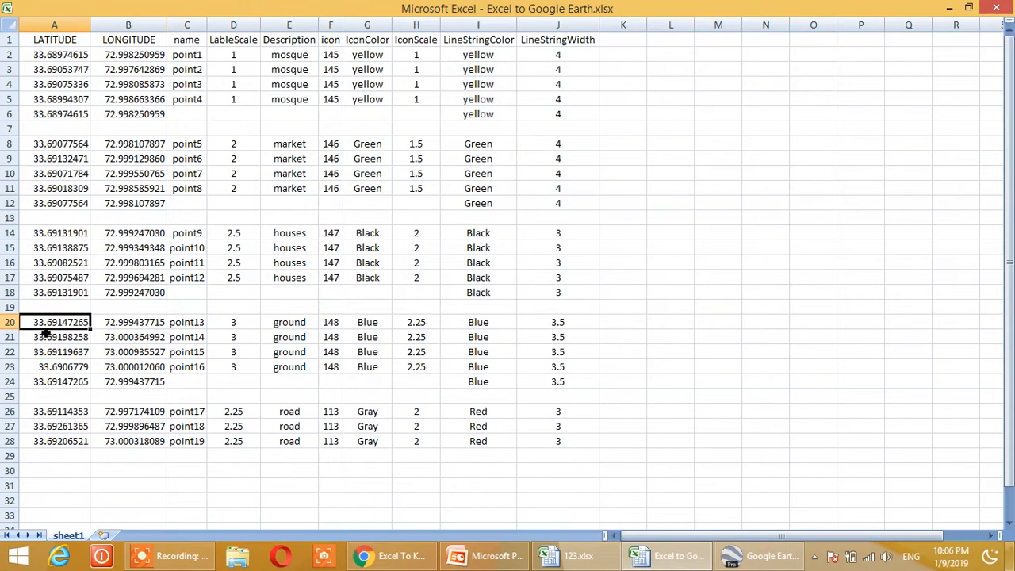
{"action": "left_click_drag", "start_coordinate": [48, 323], "coordinate": [136, 367]}
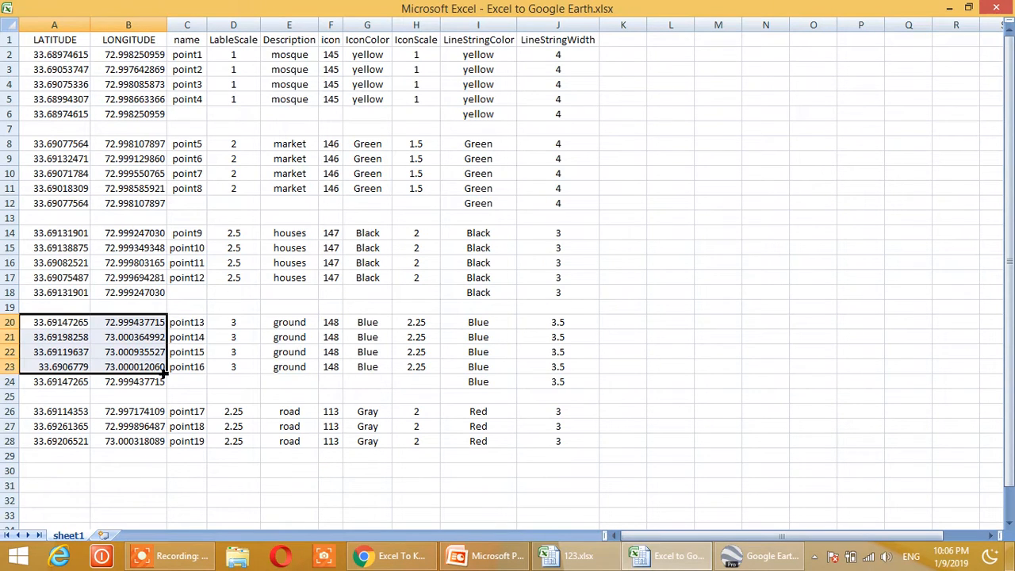
{"action": "left_click_drag", "start_coordinate": [48, 386], "coordinate": [146, 388]}
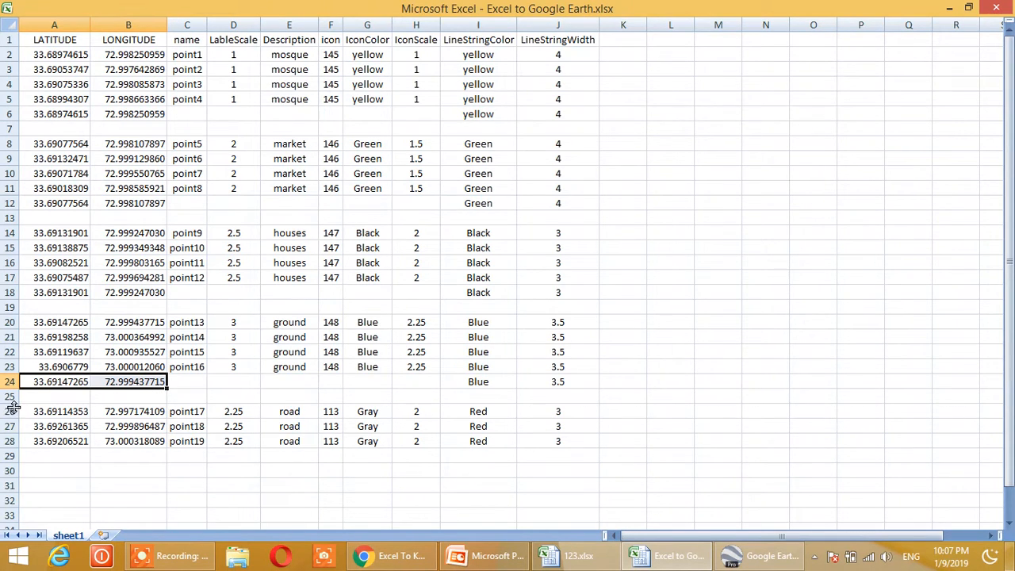
- Review the road group's coordinates in rows 26 to 28 and the empty cells beneath them
{"action": "left_click", "coordinate": [46, 413]}
{"action": "left_click_drag", "start_coordinate": [48, 419], "coordinate": [147, 444]}
{"action": "left_click_drag", "start_coordinate": [53, 460], "coordinate": [135, 464]}
{"action": "left_click_drag", "start_coordinate": [55, 413], "coordinate": [135, 442]}
{"action": "left_click_drag", "start_coordinate": [44, 418], "coordinate": [161, 445]}
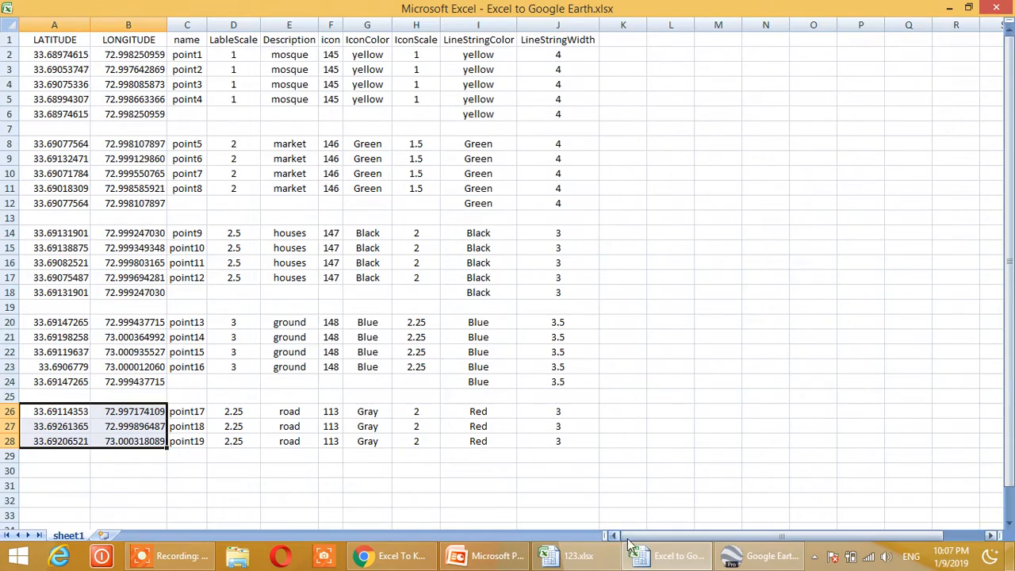
- Inspect the red road line in Google Earth Pro, and return to Excel to Google Earth.xlsx to check the point17 coordinates
{"action": "left_click", "coordinate": [753, 558]}
{"action": "left_click_drag", "start_coordinate": [403, 126], "coordinate": [389, 294]}
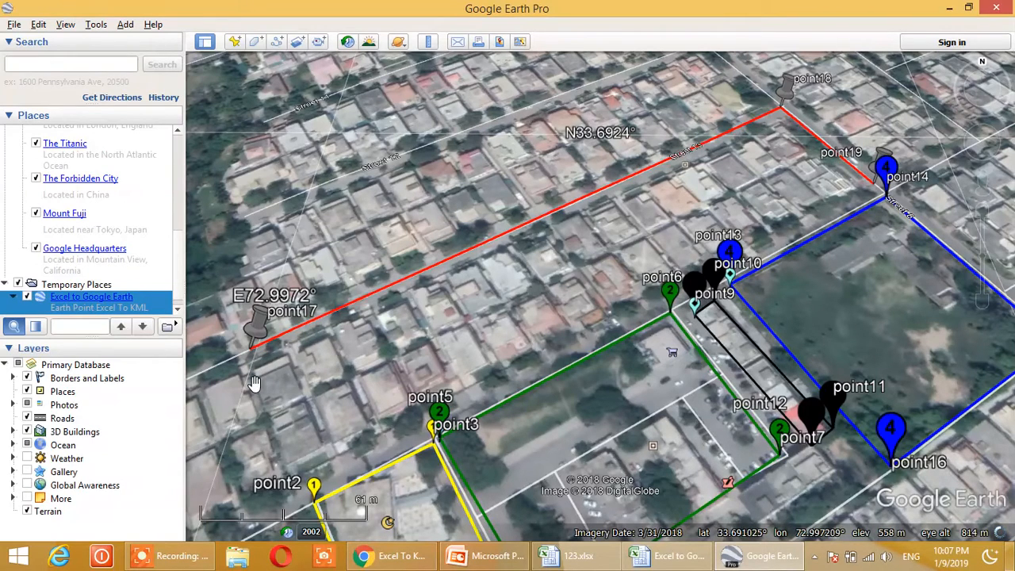
{"action": "left_click", "coordinate": [648, 558]}
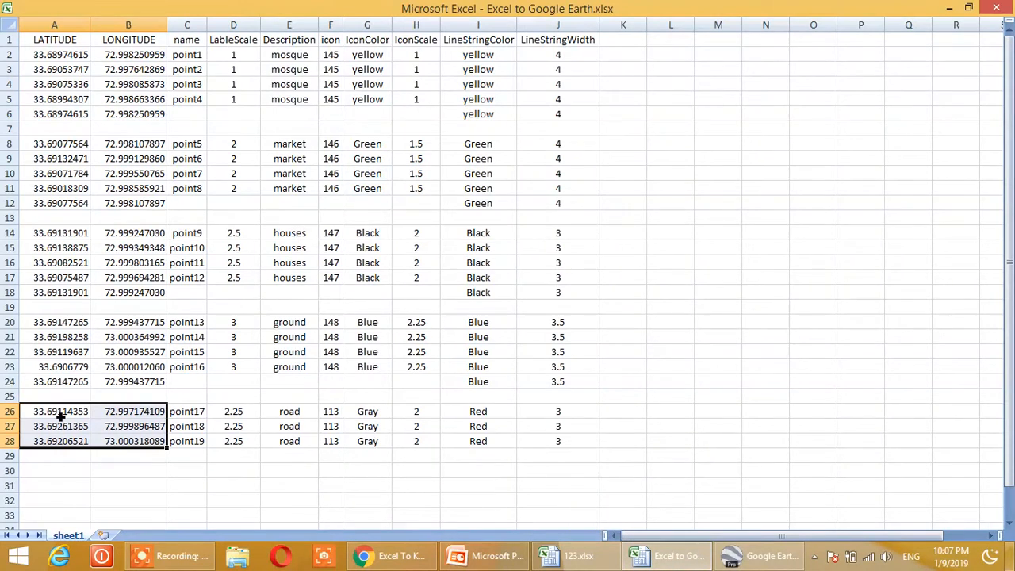
{"action": "left_click_drag", "start_coordinate": [61, 415], "coordinate": [141, 418]}
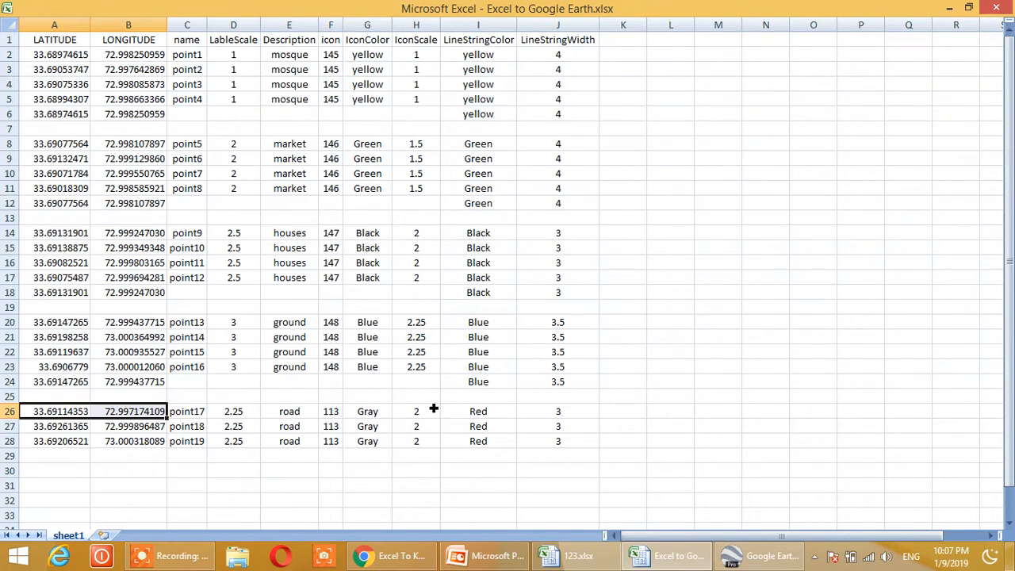
- Switch to Google Earth Pro and inspect the descriptions of mosque, market, houses and ground placemarks, including point2, point8, point6 and point15
{"action": "left_click", "coordinate": [757, 556]}
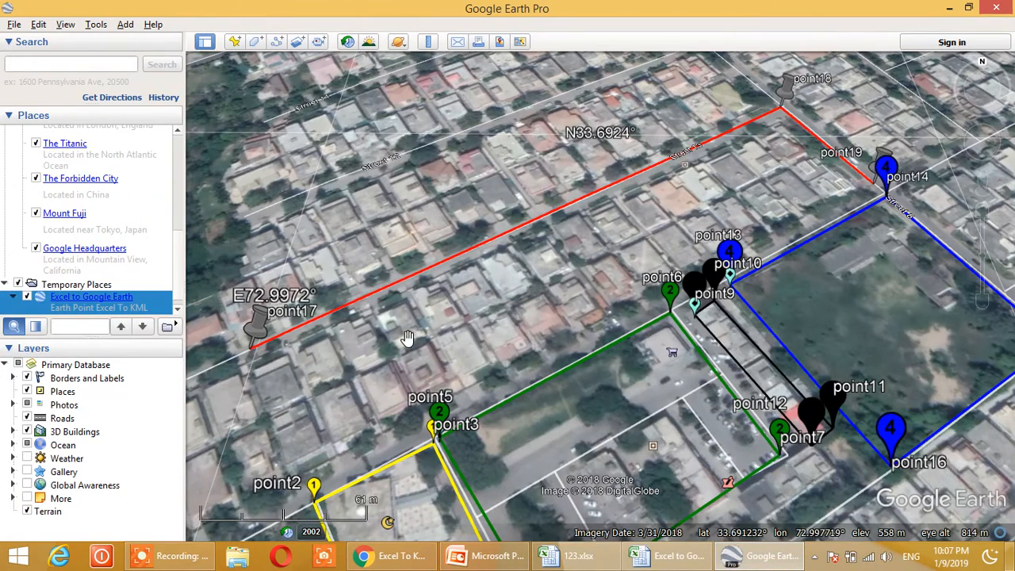
{"action": "left_click_drag", "start_coordinate": [407, 338], "coordinate": [501, 211]}
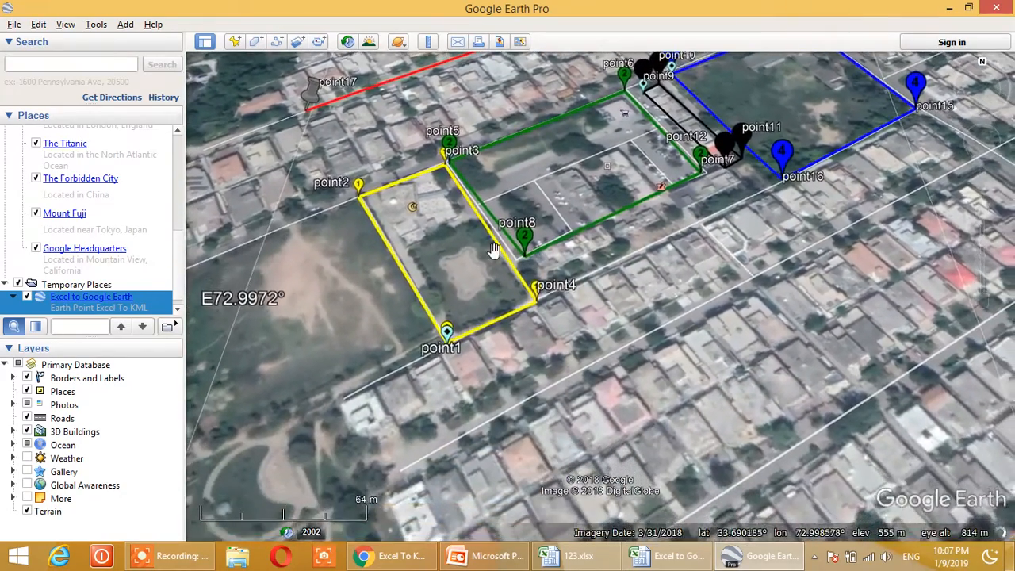
{"action": "left_click_drag", "start_coordinate": [493, 250], "coordinate": [474, 339]}
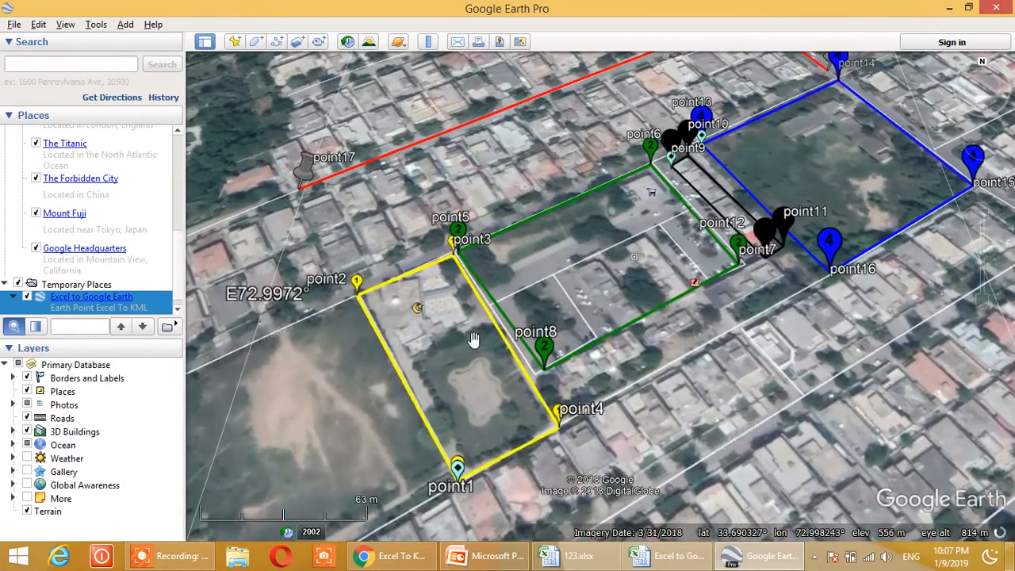
{"action": "left_click", "coordinate": [357, 282]}
{"action": "left_click", "coordinate": [544, 349]}
{"action": "left_click", "coordinate": [652, 150]}
{"action": "left_click", "coordinate": [766, 227]}
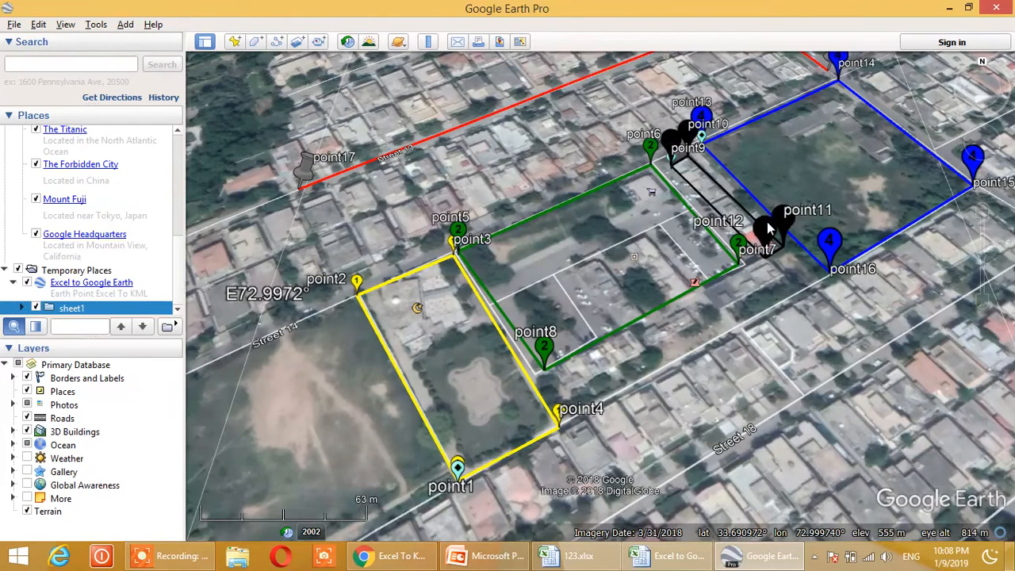
{"action": "left_click", "coordinate": [977, 158]}
{"action": "left_click_drag", "start_coordinate": [954, 164], "coordinate": [799, 165]}
{"action": "left_click", "coordinate": [798, 163]}
- View the description of point18, trace the red road line from point17 to point19, and survey the plotted boundaries
{"action": "left_click_drag", "start_coordinate": [688, 101], "coordinate": [718, 151]}
{"action": "left_click", "coordinate": [734, 129]}
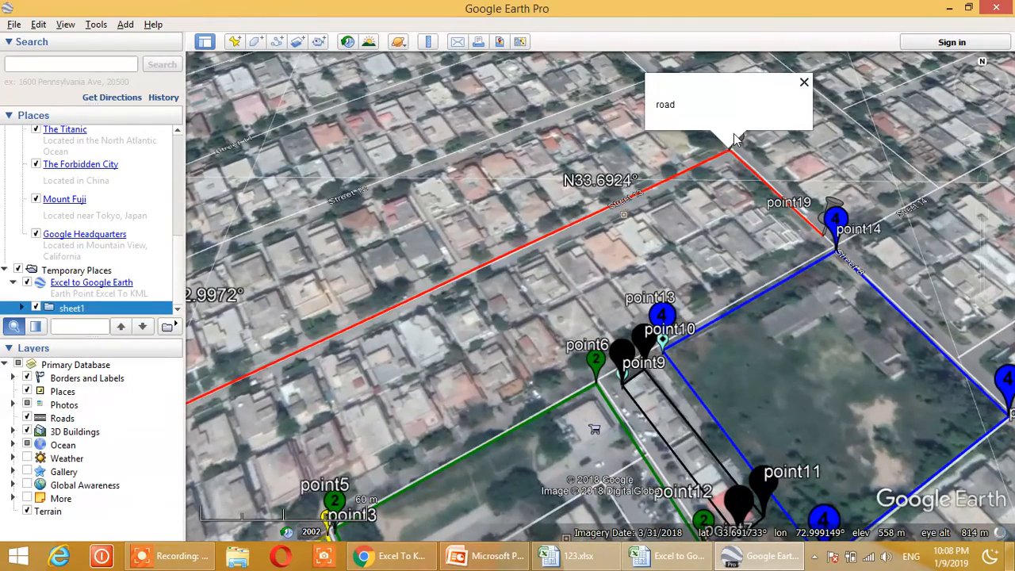
{"action": "left_click", "coordinate": [711, 231]}
{"action": "left_click_drag", "start_coordinate": [710, 231], "coordinate": [791, 169]}
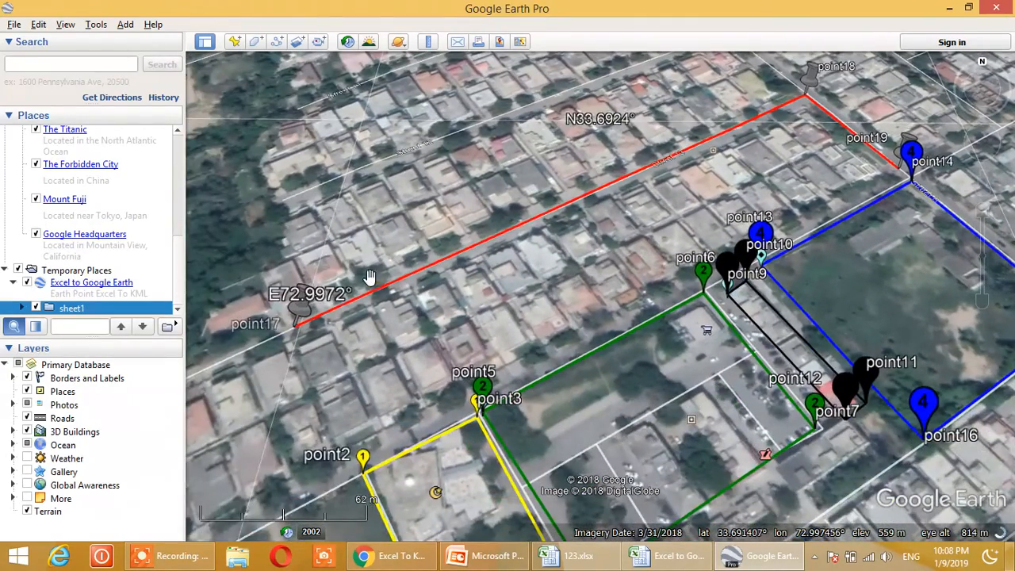
{"action": "left_click_drag", "start_coordinate": [619, 245], "coordinate": [579, 276]}
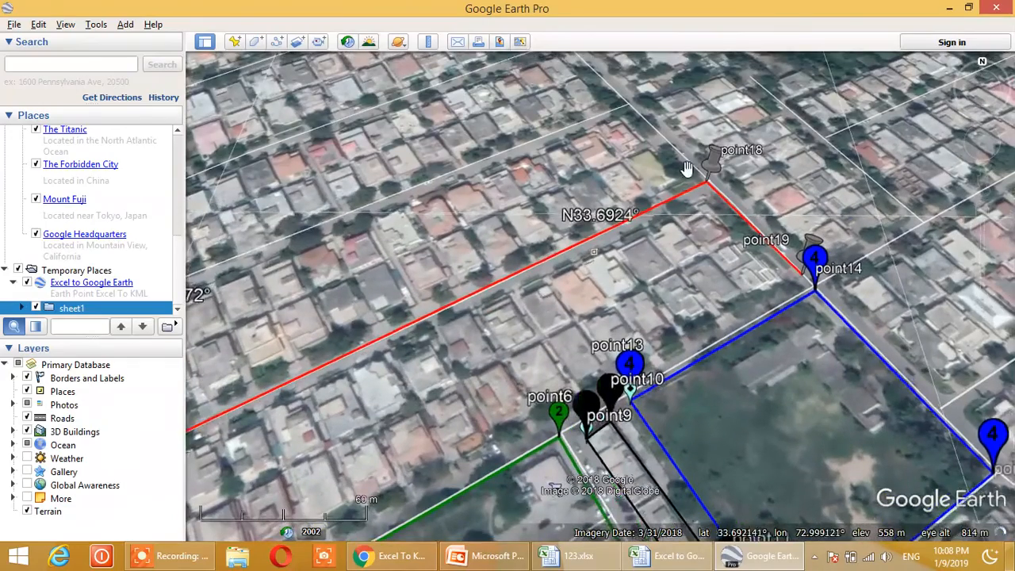
{"action": "left_click_drag", "start_coordinate": [791, 281], "coordinate": [671, 206]}
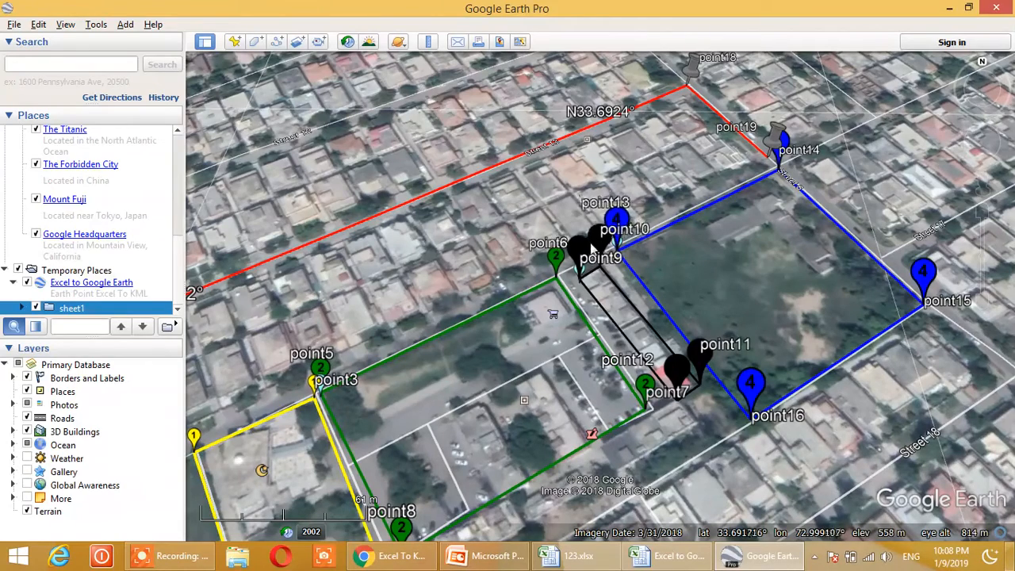
{"action": "left_click_drag", "start_coordinate": [599, 339], "coordinate": [598, 301]}
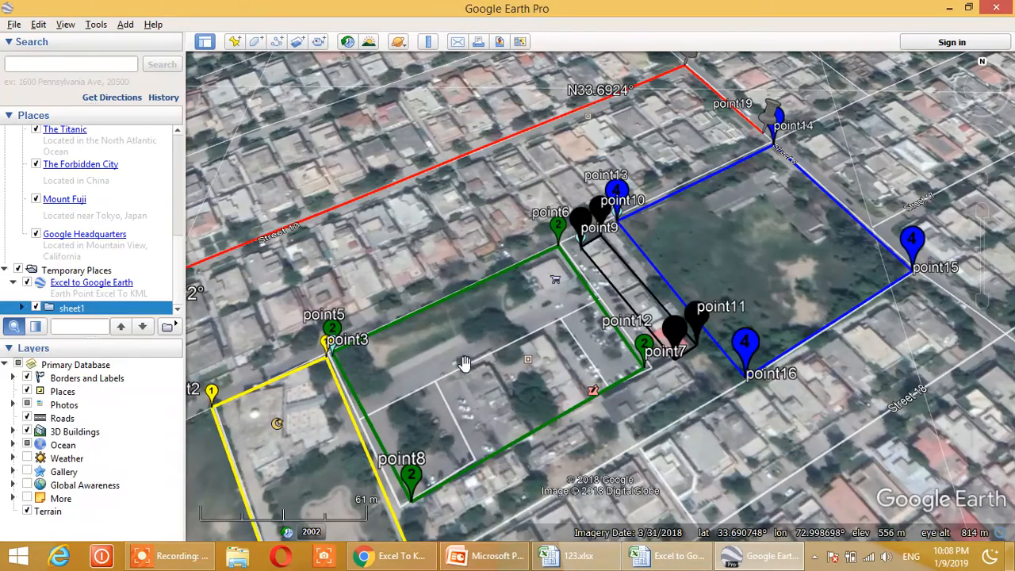
{"action": "left_click_drag", "start_coordinate": [465, 363], "coordinate": [592, 236]}
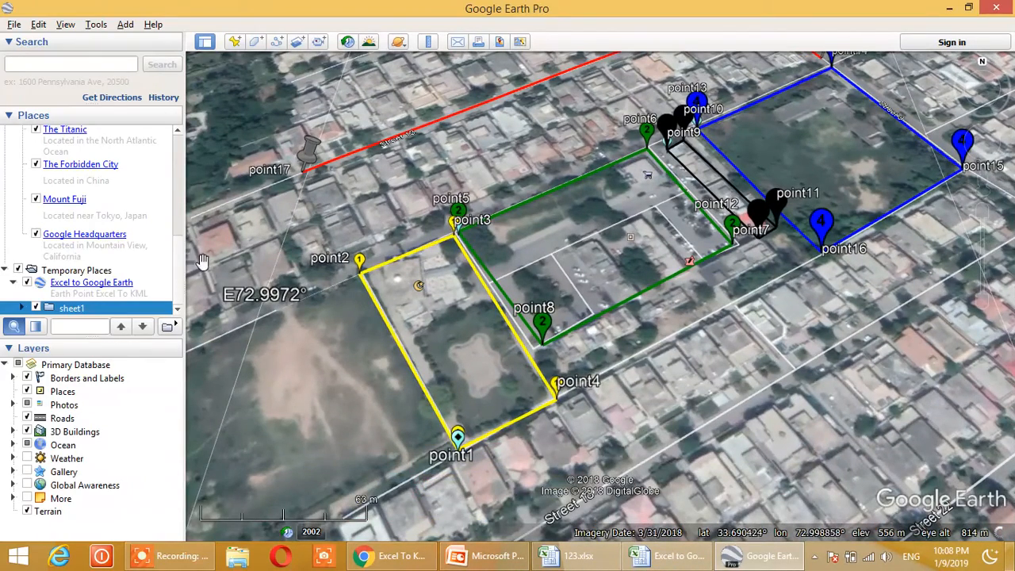
- Expand the sheet1 folder, browse its listed points and show the description of point9
{"action": "left_click", "coordinate": [23, 308]}
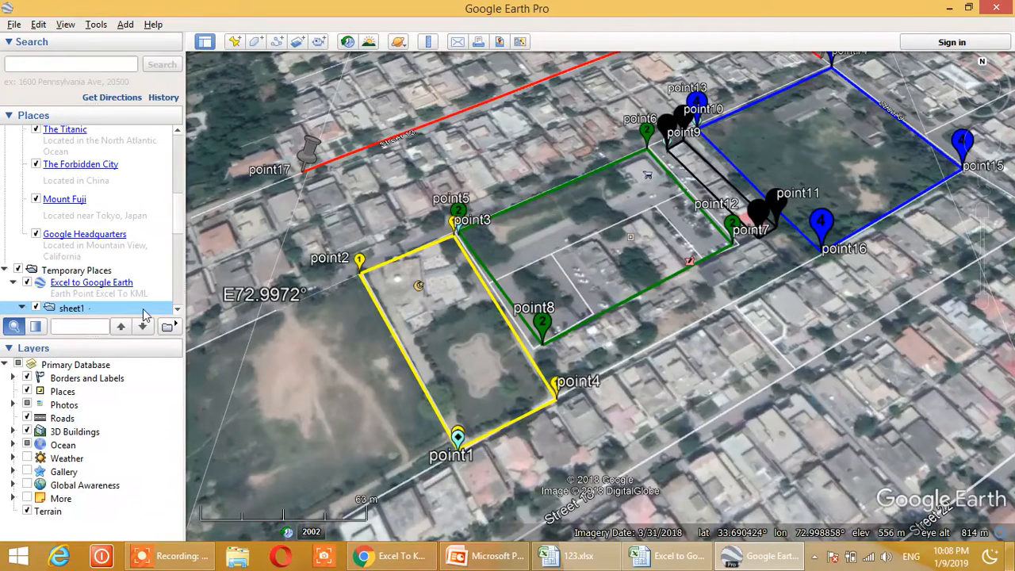
{"action": "left_click", "coordinate": [178, 310]}
{"action": "scroll", "coordinate": [178, 314], "scroll_direction": "down", "scroll_amount": 6}
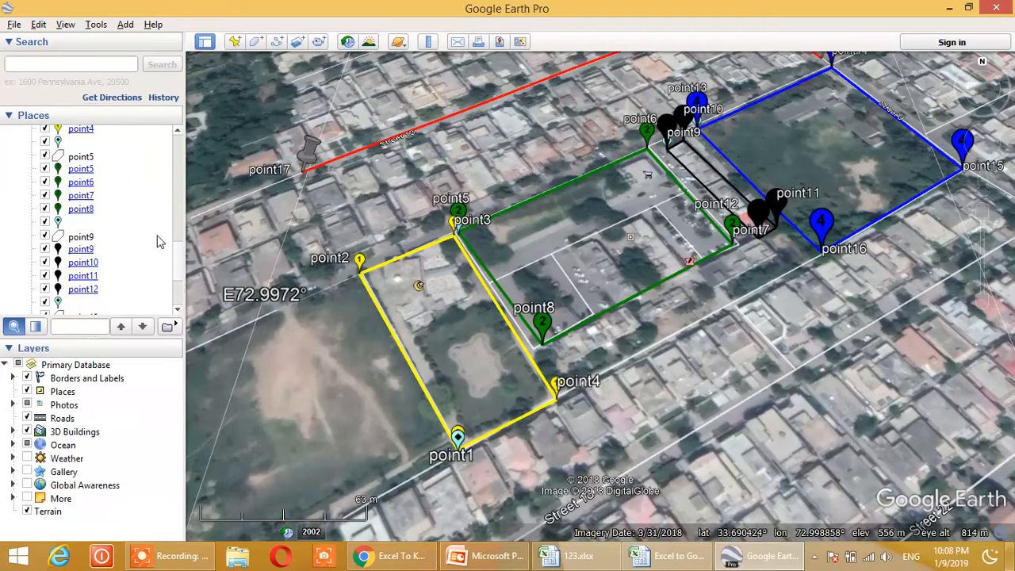
{"action": "left_click", "coordinate": [83, 250]}
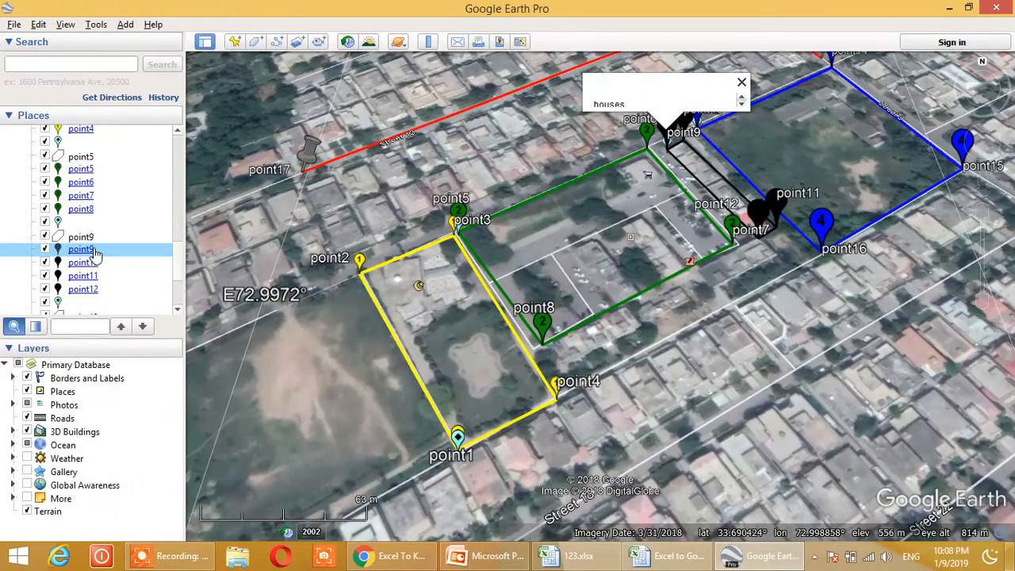
- Review the coordinates, style and view settings in point9's properties, and close them without saving changes
{"action": "right_click", "coordinate": [93, 251]}
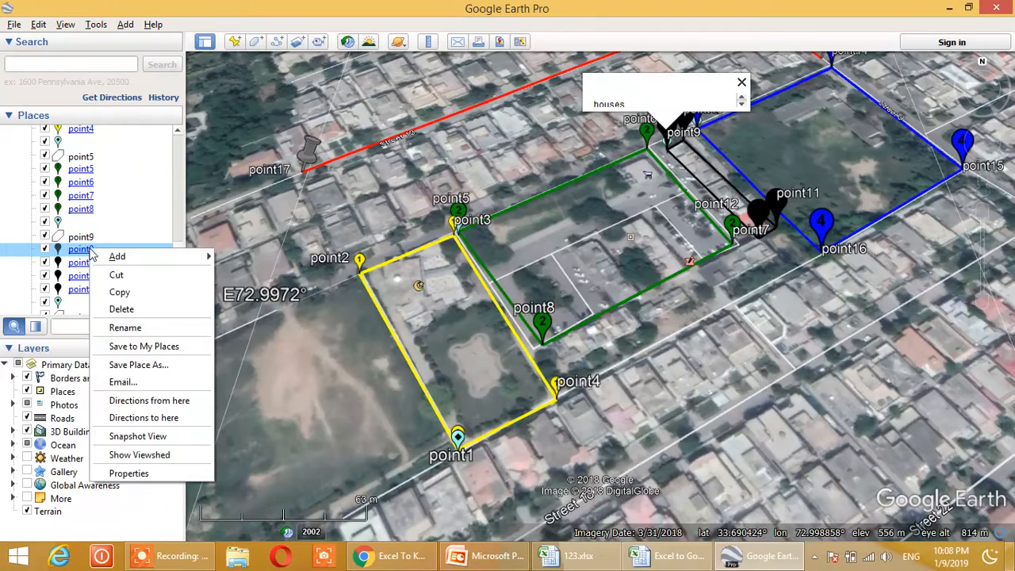
{"action": "left_click", "coordinate": [135, 473]}
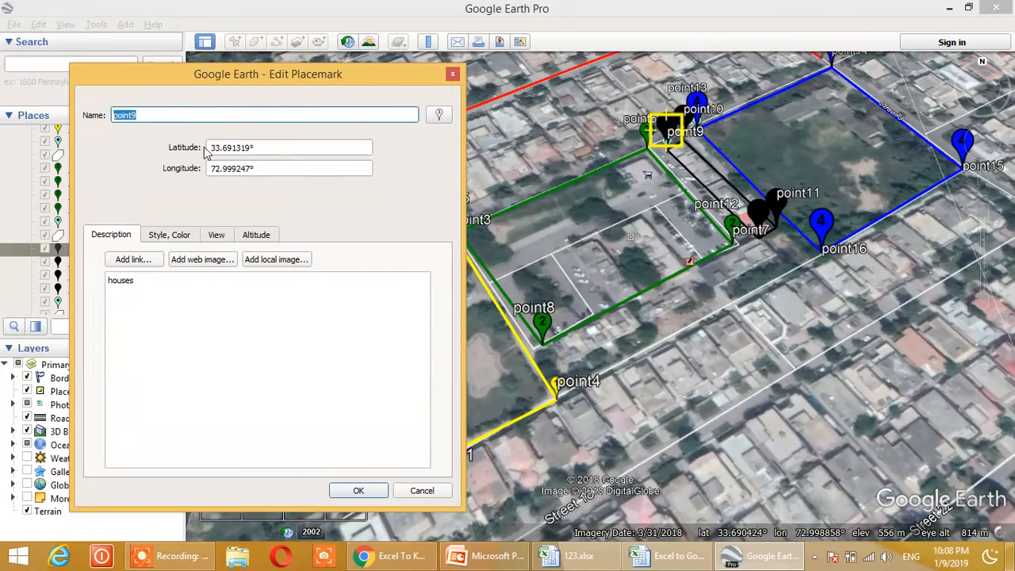
{"action": "left_click_drag", "start_coordinate": [256, 170], "coordinate": [187, 175]}
{"action": "left_click_drag", "start_coordinate": [258, 150], "coordinate": [207, 152]}
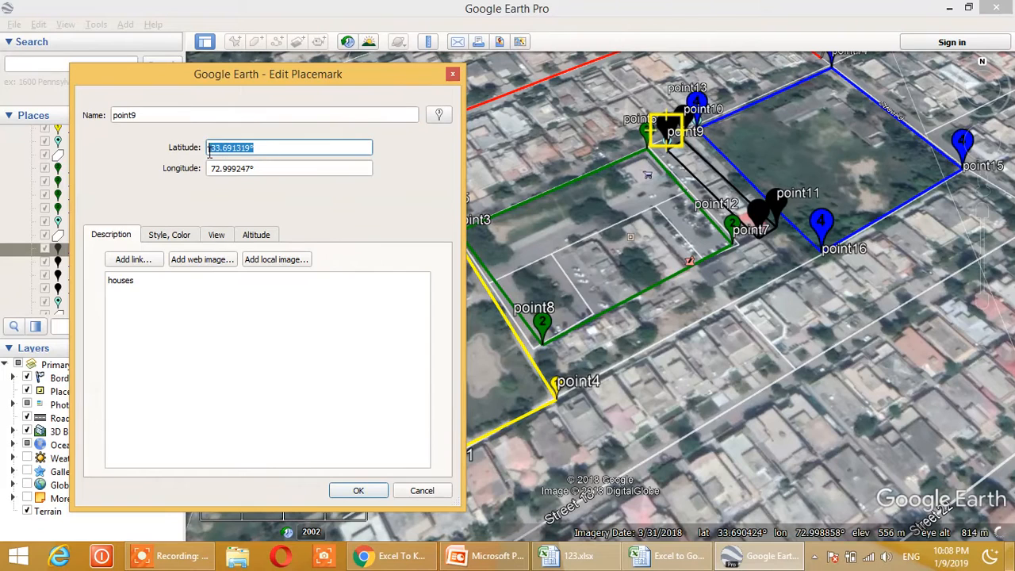
{"action": "left_click", "coordinate": [176, 236]}
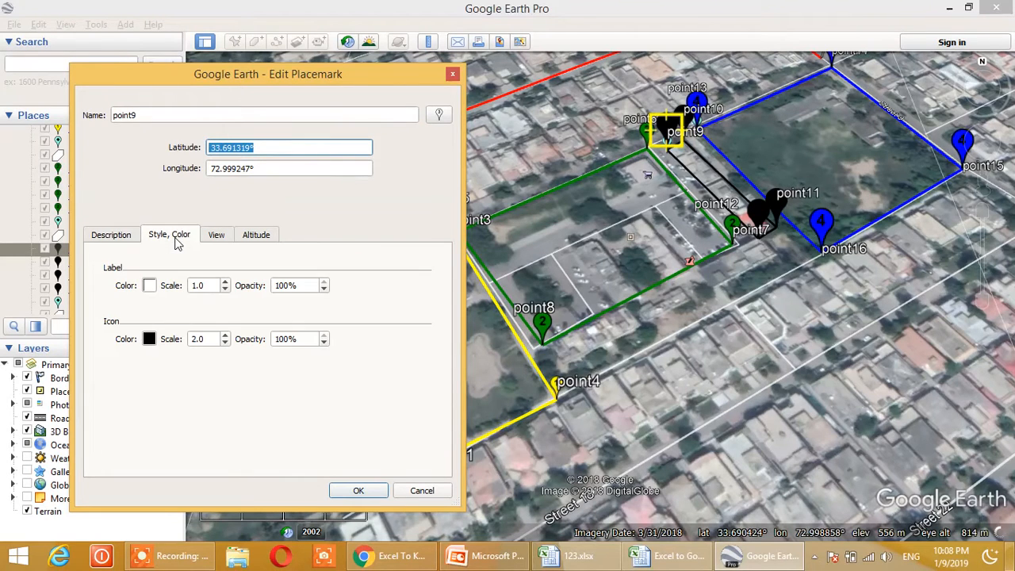
{"action": "left_click", "coordinate": [216, 236]}
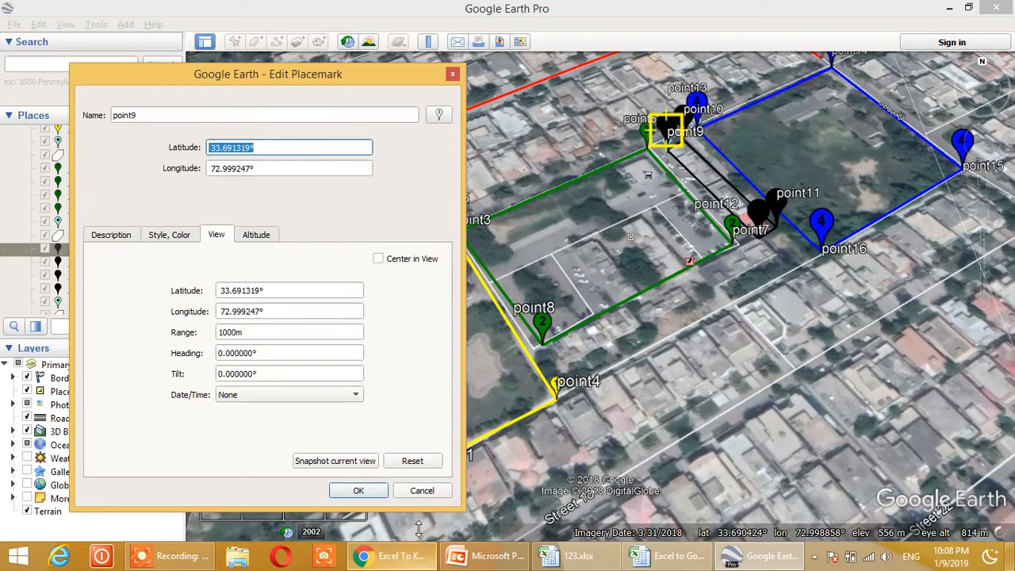
{"action": "left_click", "coordinate": [421, 490]}
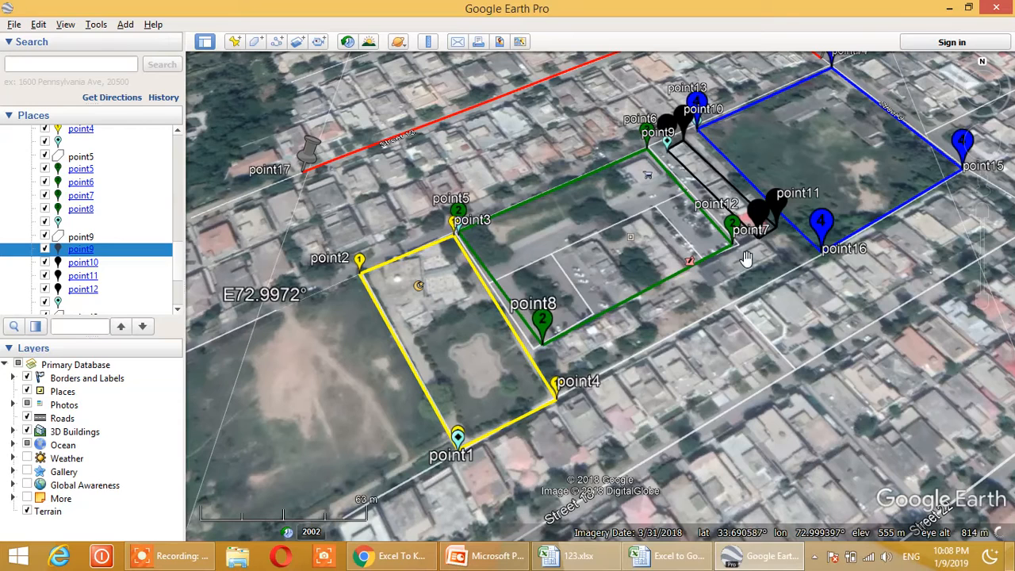
- View the description of point16 on the map, and check its placemark properties without changing them
{"action": "left_click", "coordinate": [817, 223]}
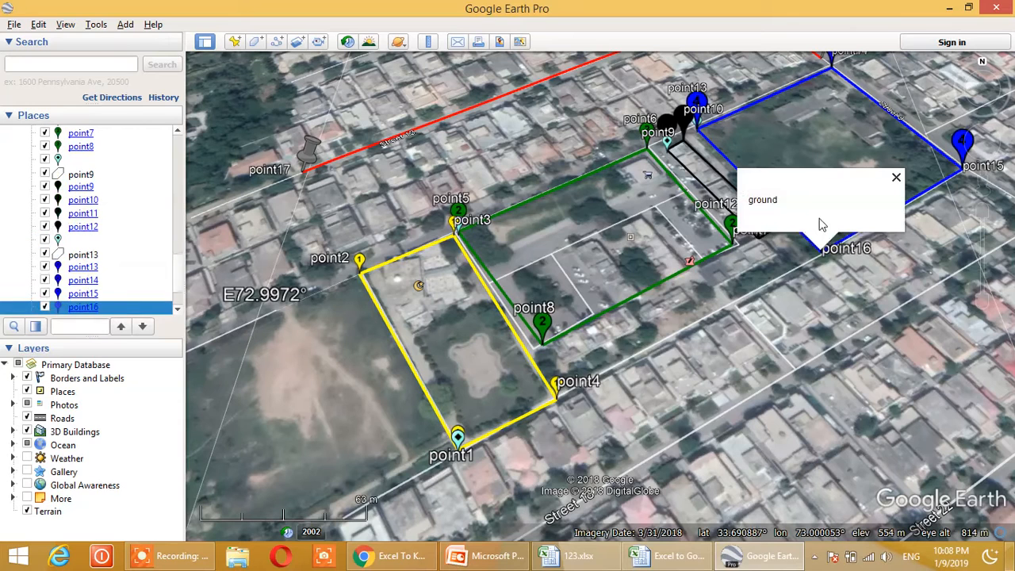
{"action": "right_click", "coordinate": [94, 313]}
{"action": "left_click", "coordinate": [128, 532]}
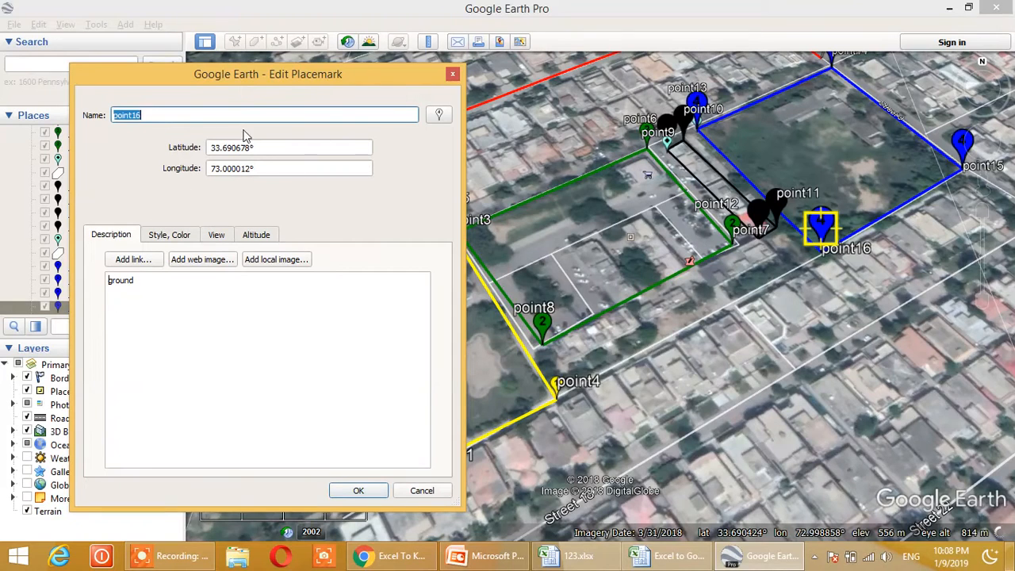
{"action": "left_click", "coordinate": [422, 490]}
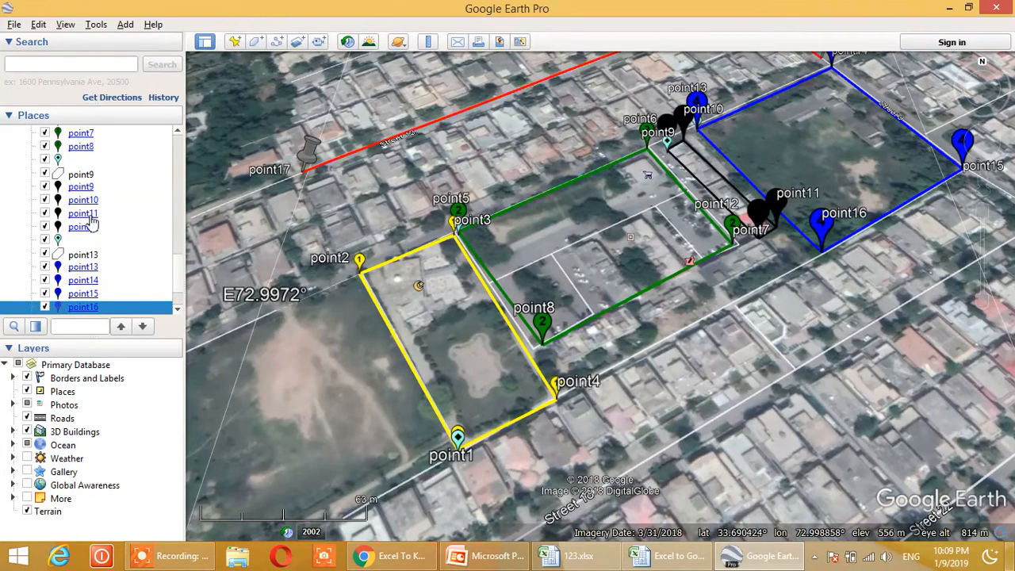
- Check the description and placemark properties of point11, and close them without changes
{"action": "left_click", "coordinate": [89, 216]}
{"action": "right_click", "coordinate": [86, 215]}
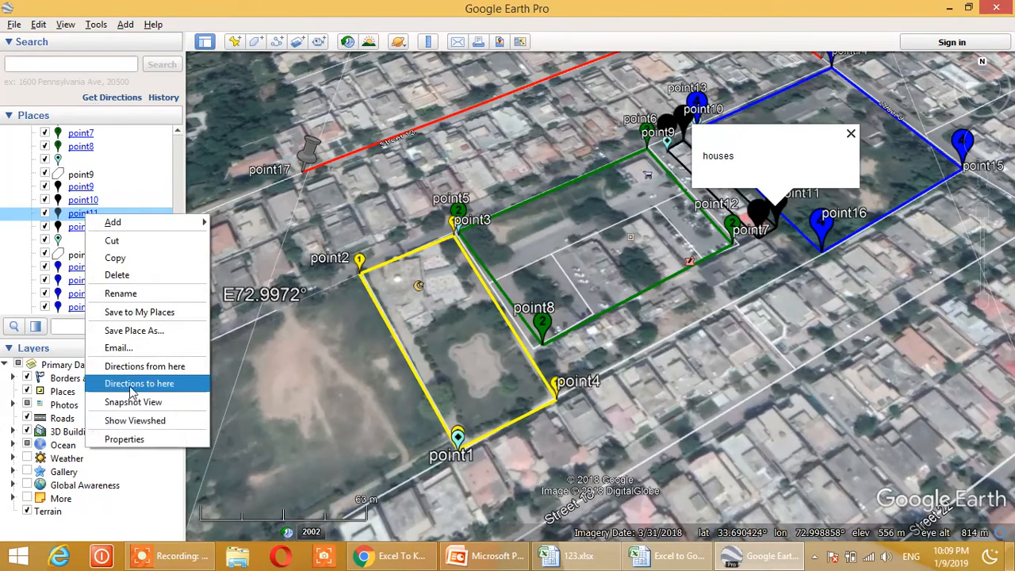
{"action": "left_click", "coordinate": [139, 439]}
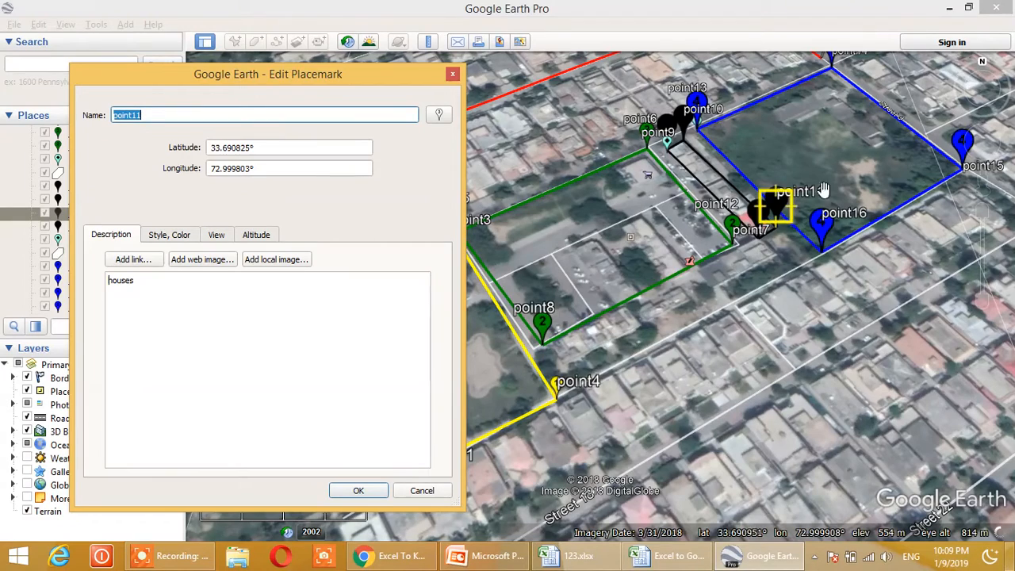
{"action": "left_click", "coordinate": [454, 75]}
- Survey the plotted areas once more, and compare the 123.xlsx table with Excel to Google Earth.xlsx
{"action": "left_click_drag", "start_coordinate": [597, 210], "coordinate": [581, 297]}
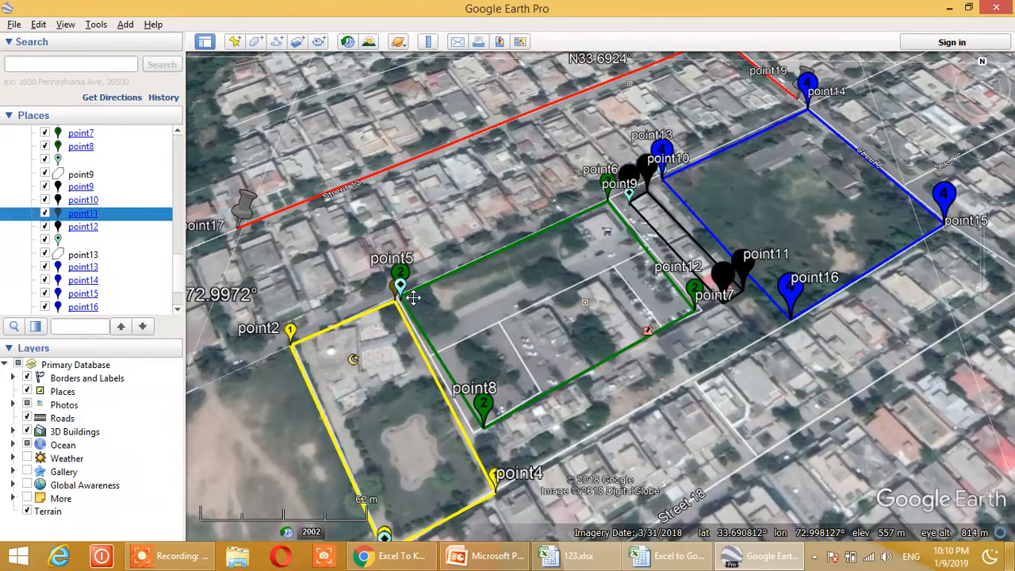
{"action": "left_click", "coordinate": [586, 556]}
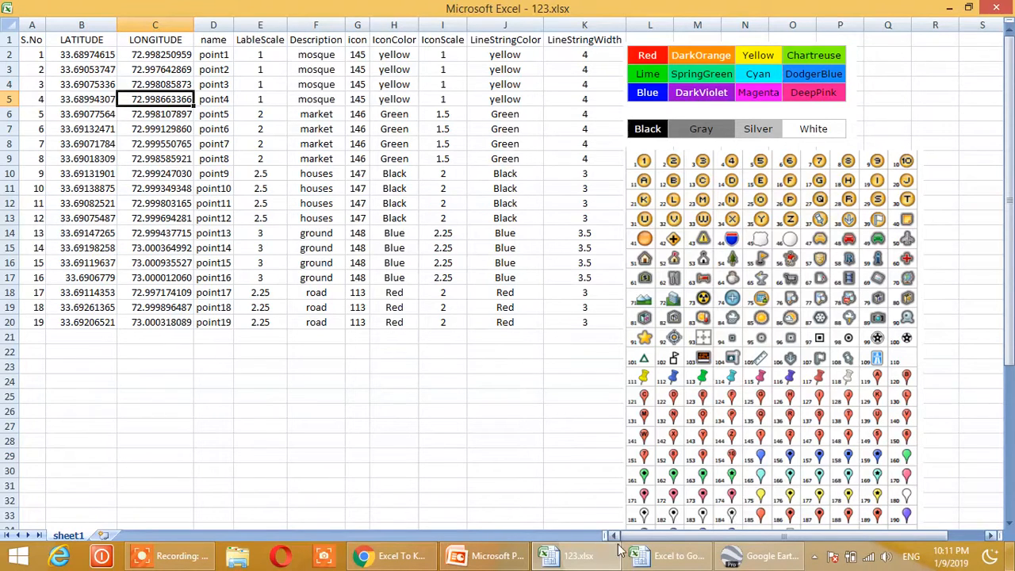
{"action": "left_click", "coordinate": [636, 564]}
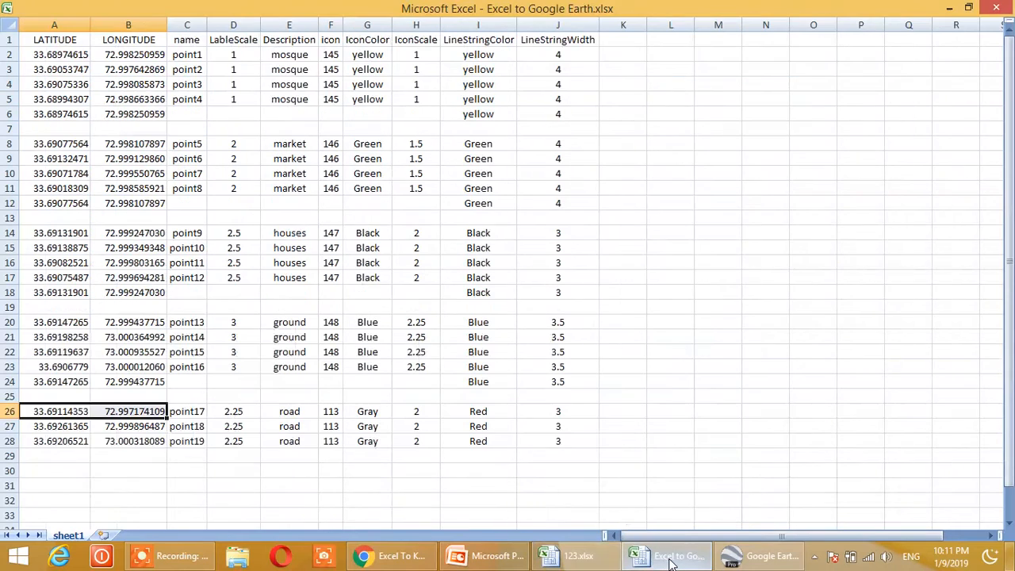